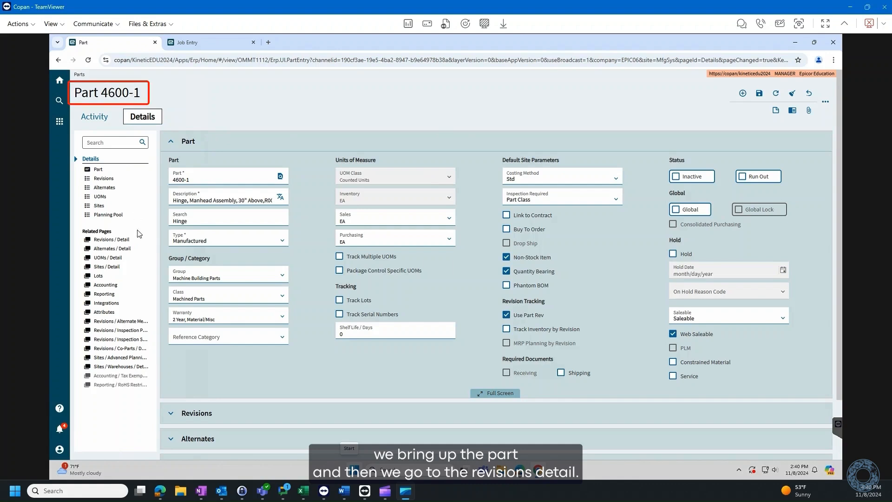
Add an alternate method named EXT to revision A of part 4600-1
{"action": "left_click", "coordinate": [122, 240]}
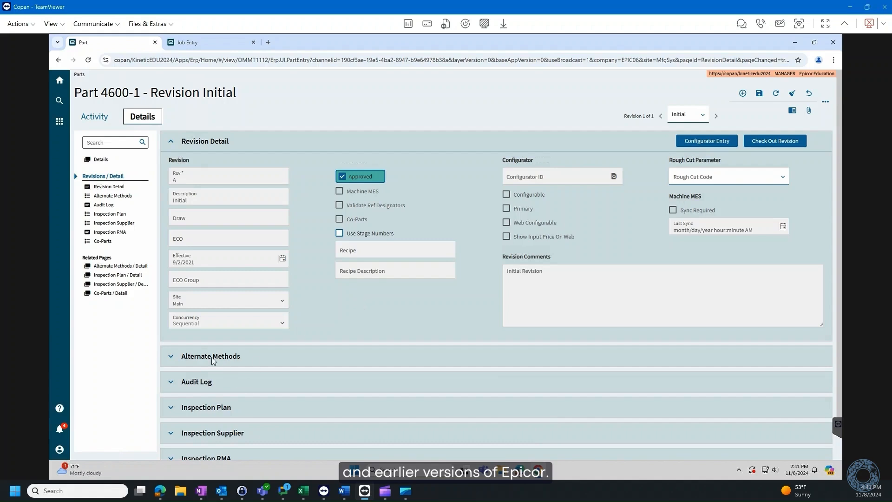
{"action": "left_click", "coordinate": [173, 359]}
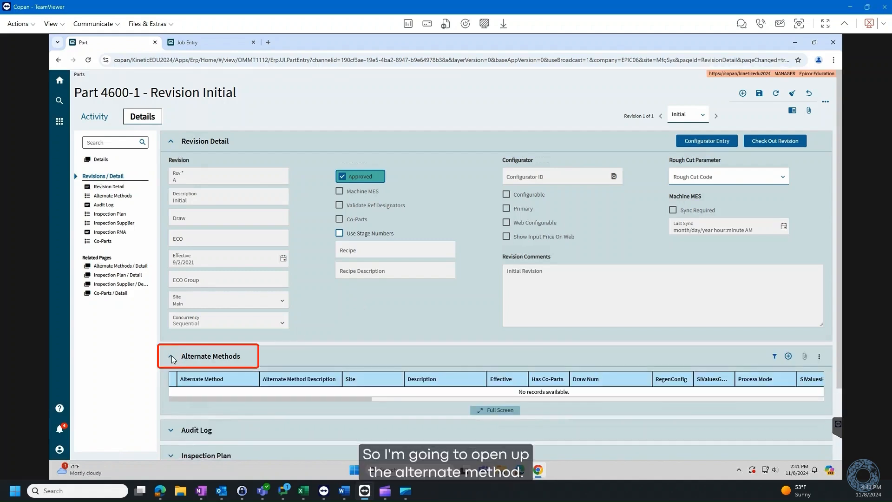
{"action": "left_click", "coordinate": [789, 357]}
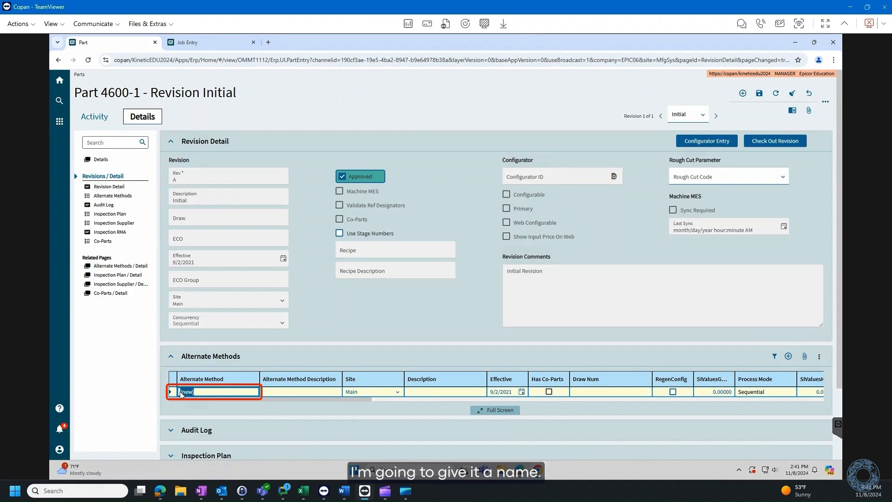
{"action": "type", "text": "EXT"}
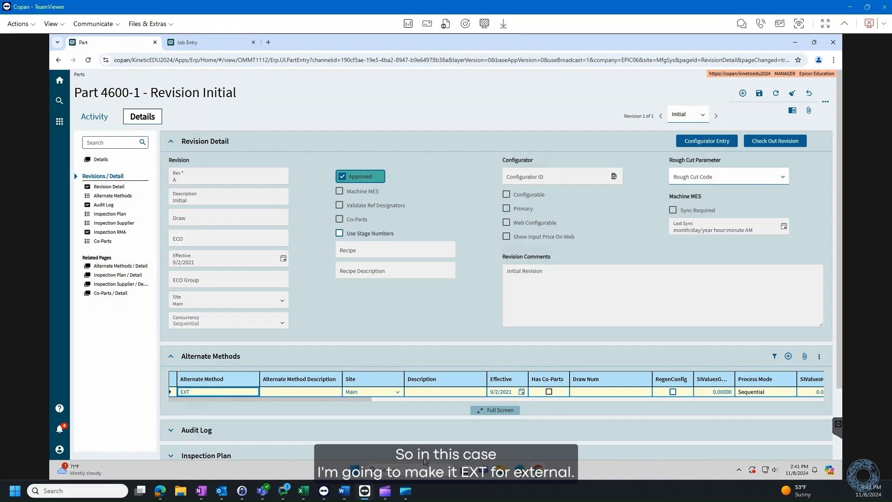
{"action": "left_click", "coordinate": [424, 459]}
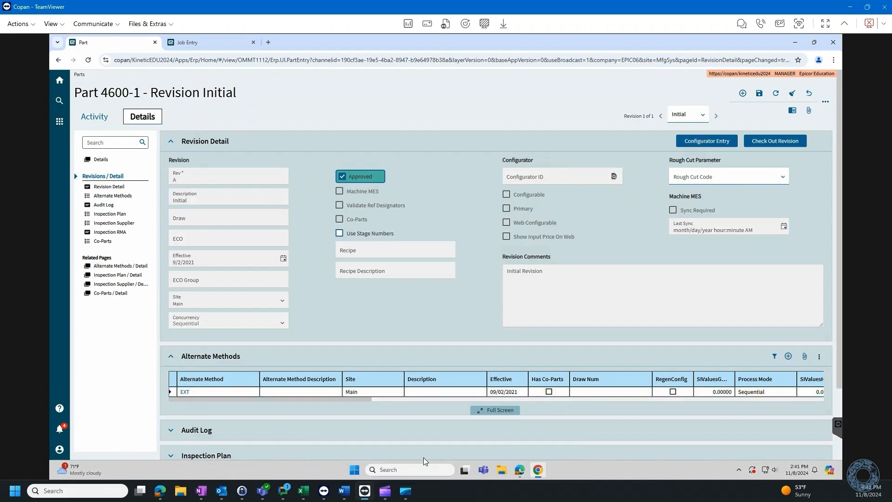
Describe the EXT alternate method as "Laser Cut Exteral" and save the revision
{"action": "left_click", "coordinate": [300, 392]}
{"action": "type", "text": "Lase"}
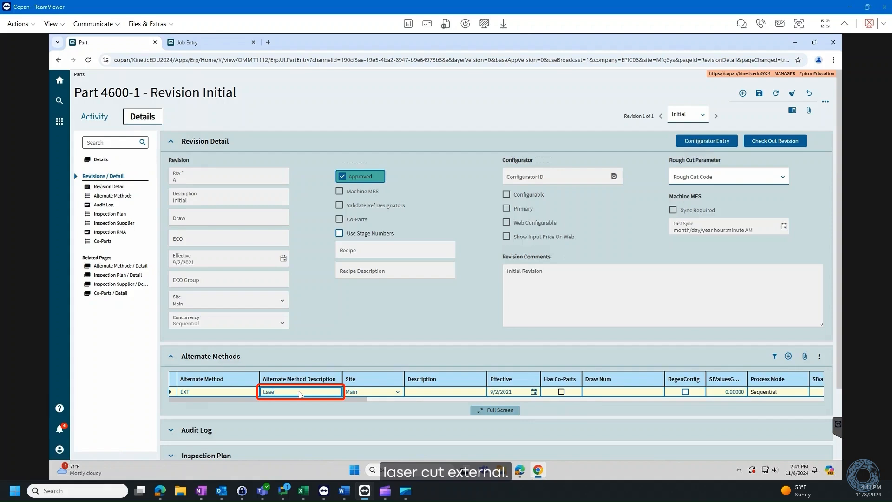
{"action": "type", "text": "r Cut Exteral"}
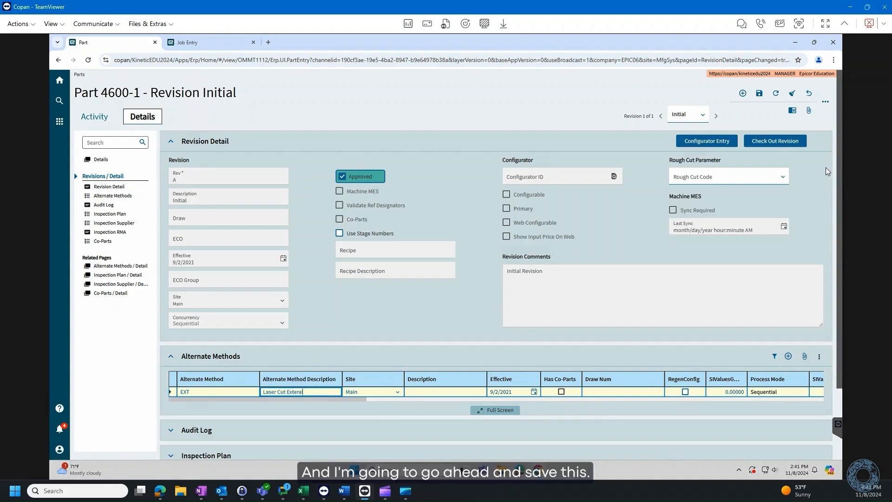
{"action": "left_click", "coordinate": [760, 94]}
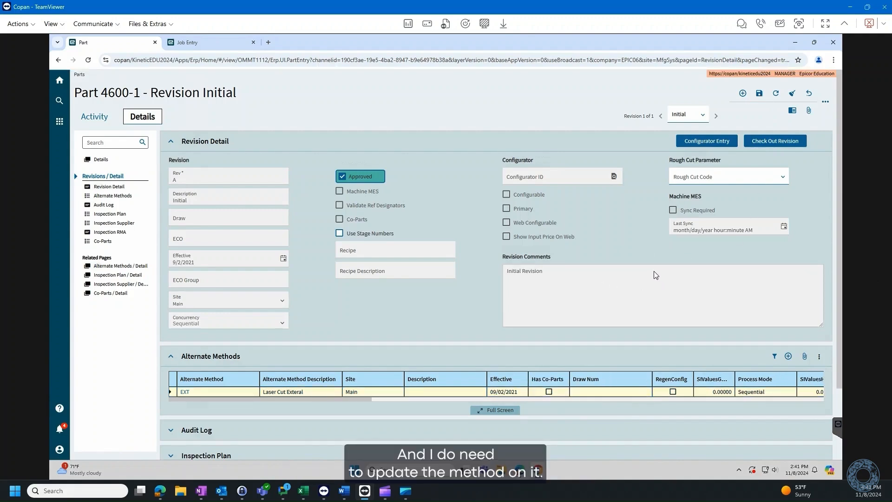
Check out revision A of part 4600-1, with all its methods, to the ECO group manager
{"action": "left_click", "coordinate": [785, 144]}
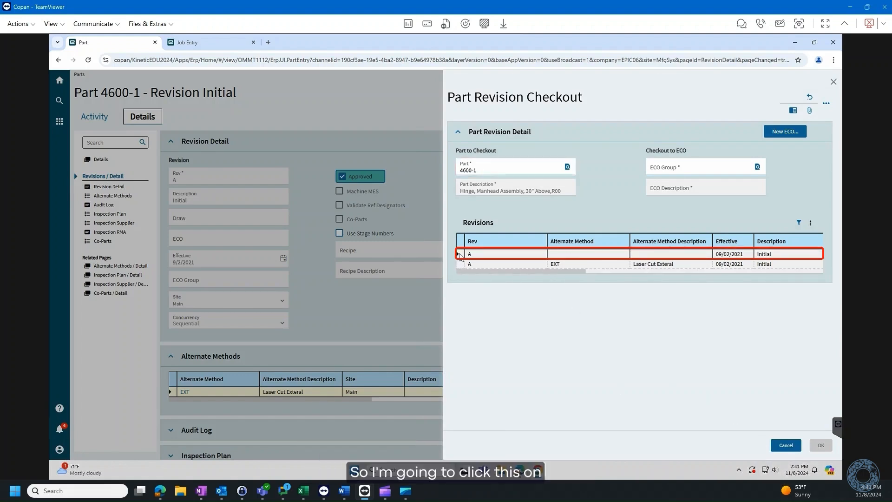
{"action": "left_click", "coordinate": [672, 173]}
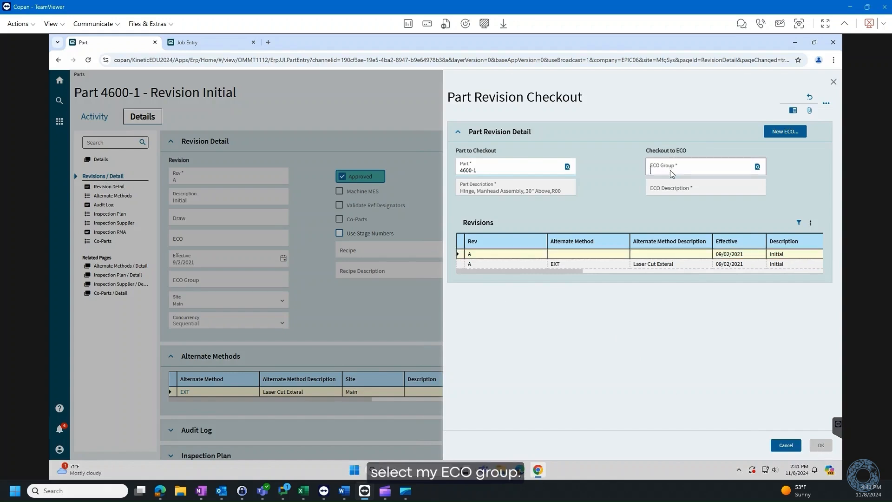
{"action": "type", "text": "manager"}
{"action": "key", "text": "Tab"}
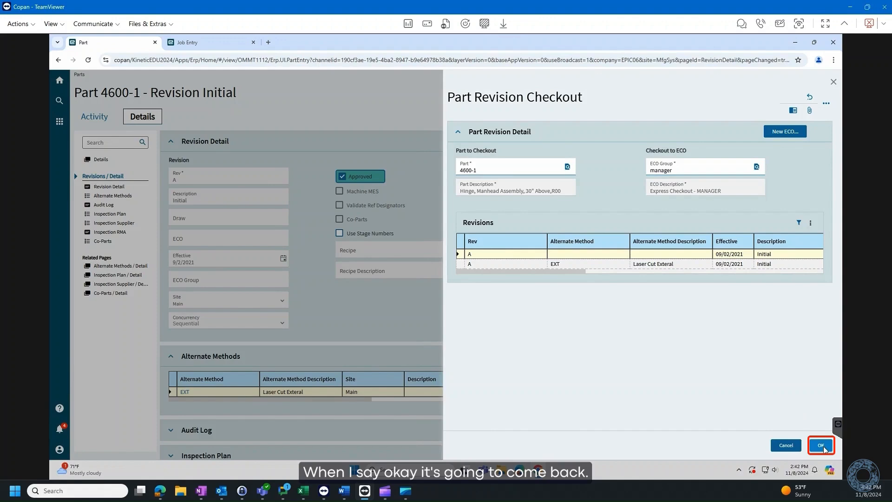
{"action": "left_click", "coordinate": [823, 447]}
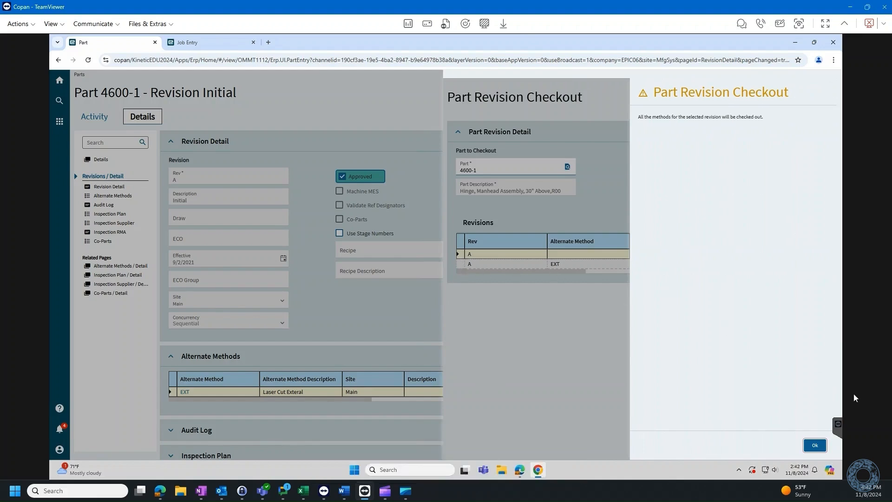
{"action": "left_click", "coordinate": [815, 445]}
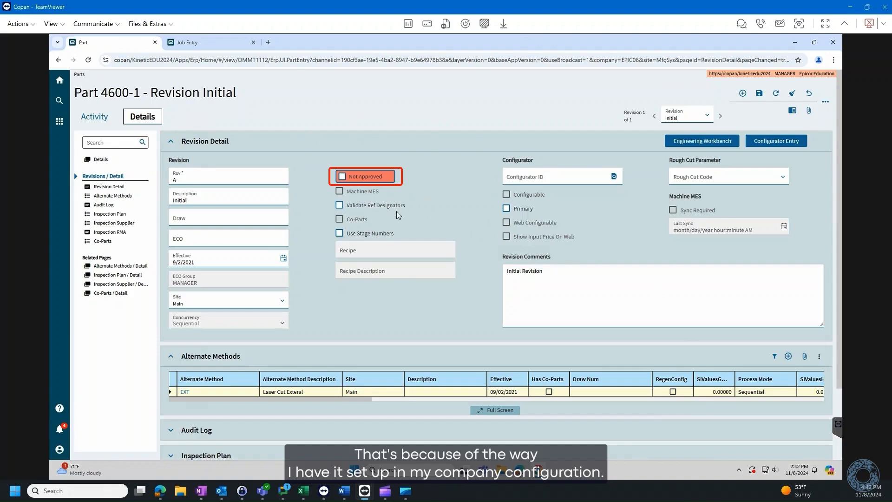
Go to the Engineering Workbench and expand the operations of both the base revision A and its EXT alternate
{"action": "left_click", "coordinate": [708, 143]}
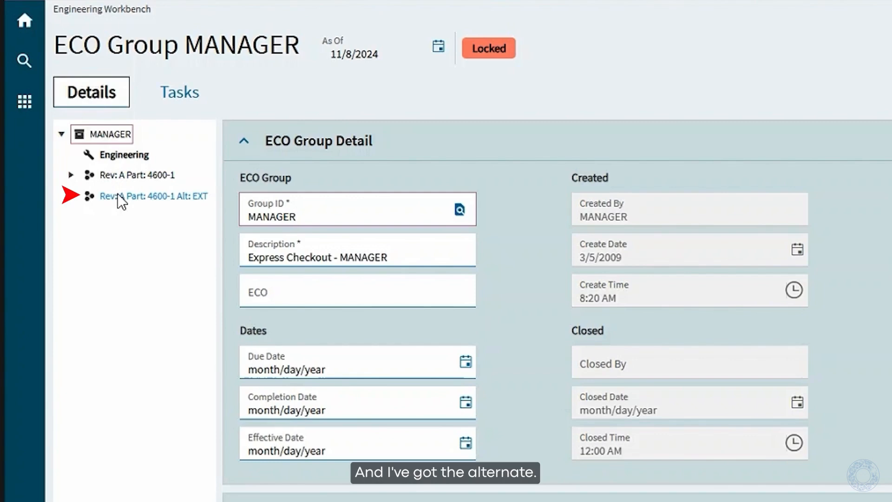
{"action": "left_click", "coordinate": [71, 175]}
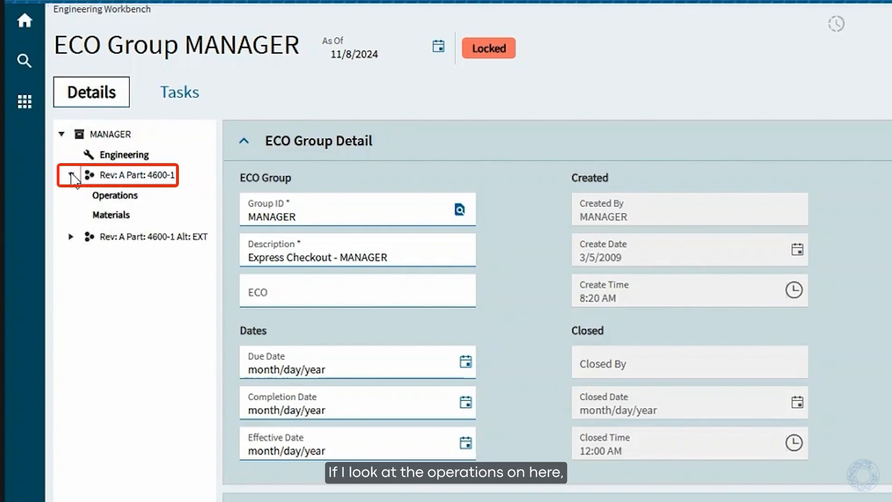
{"action": "left_click", "coordinate": [82, 196]}
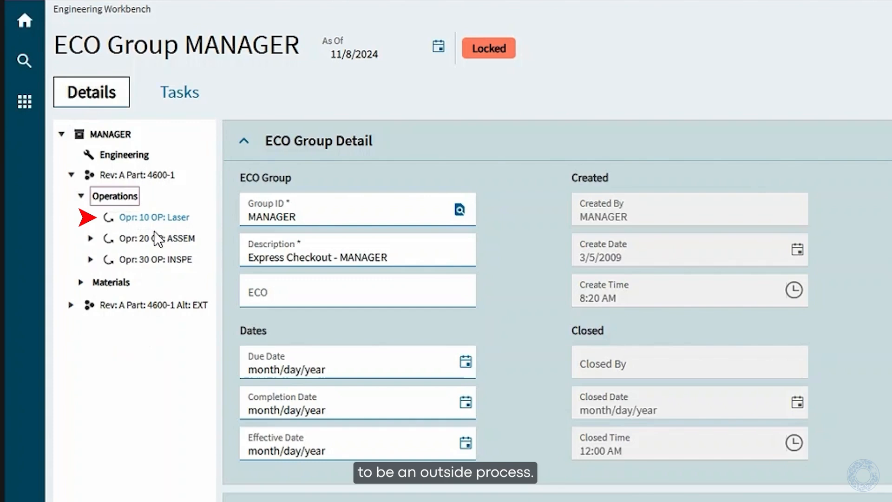
{"action": "left_click", "coordinate": [72, 305]}
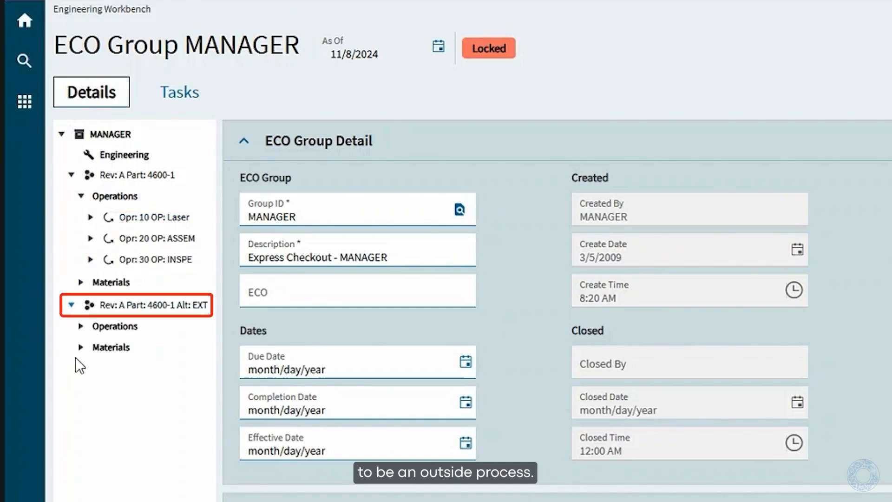
{"action": "left_click", "coordinate": [80, 326]}
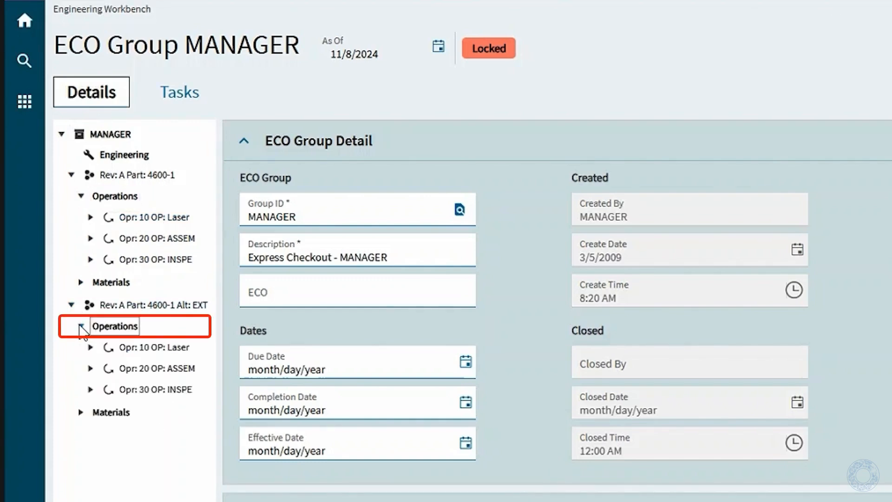
Delete operation 10 Laser from the EXT alternate method
{"action": "left_click", "coordinate": [92, 348]}
{"action": "scroll", "coordinate": [181, 293], "scroll_direction": "down", "scroll_amount": 4}
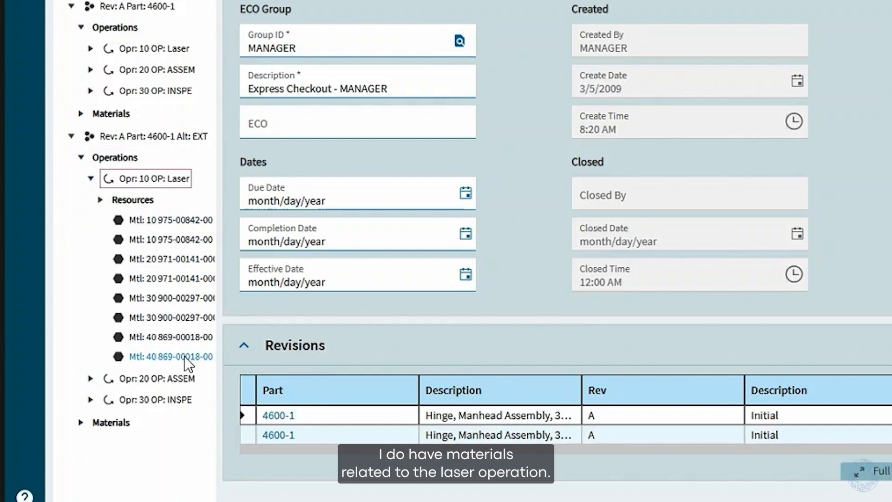
{"action": "right_click", "coordinate": [158, 181]}
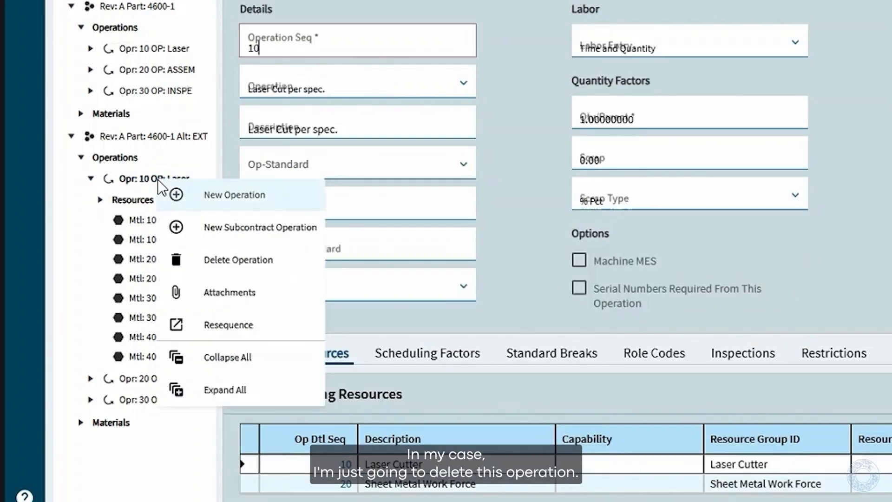
{"action": "left_click", "coordinate": [255, 260]}
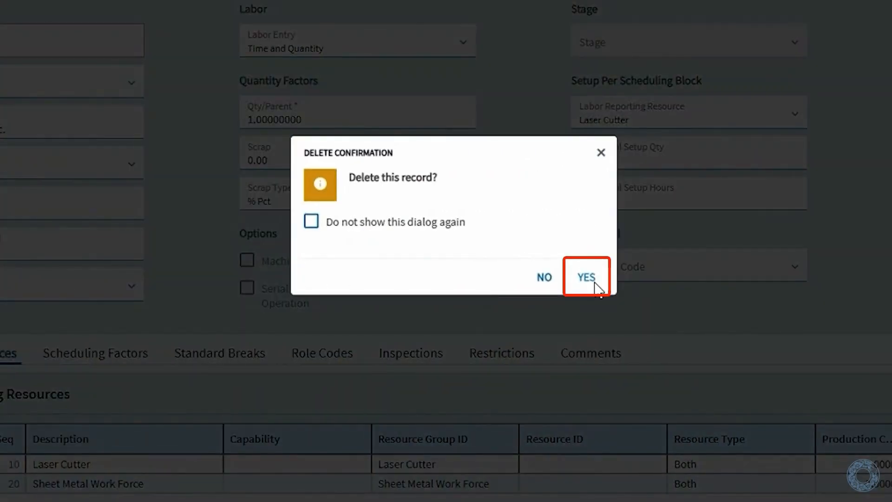
{"action": "left_click", "coordinate": [596, 283]}
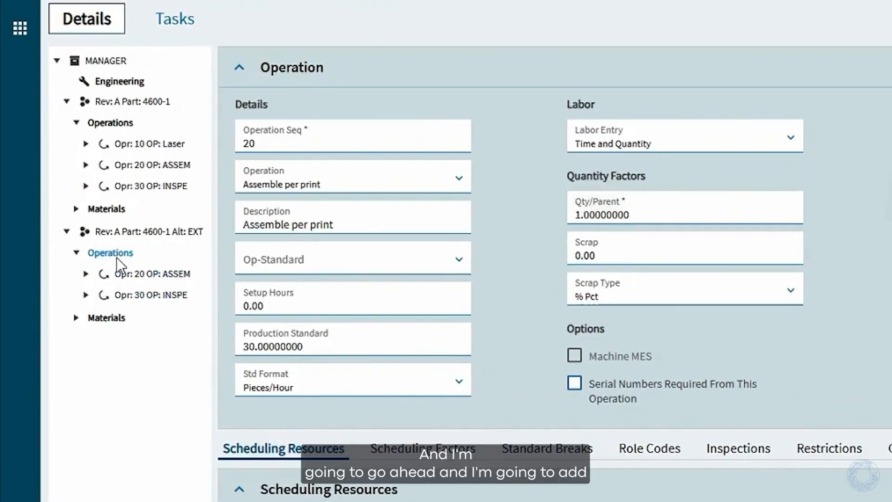
Add a new subcontract operation of type Outside Vendor Laser to the EXT alternate and save it
{"action": "right_click", "coordinate": [115, 253]}
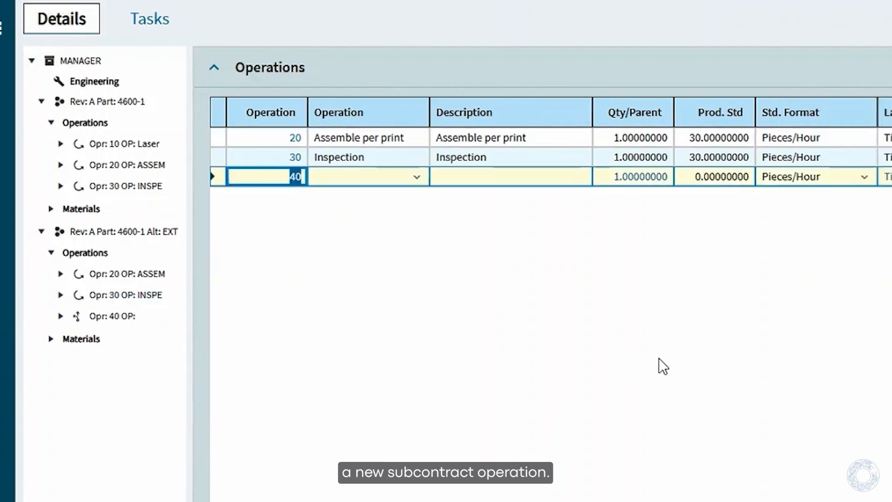
{"action": "left_click", "coordinate": [213, 177]}
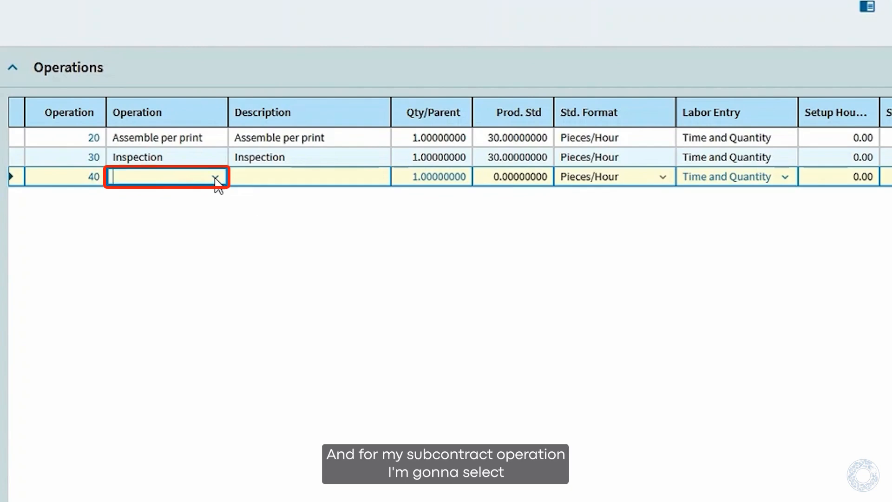
{"action": "left_click", "coordinate": [216, 179]}
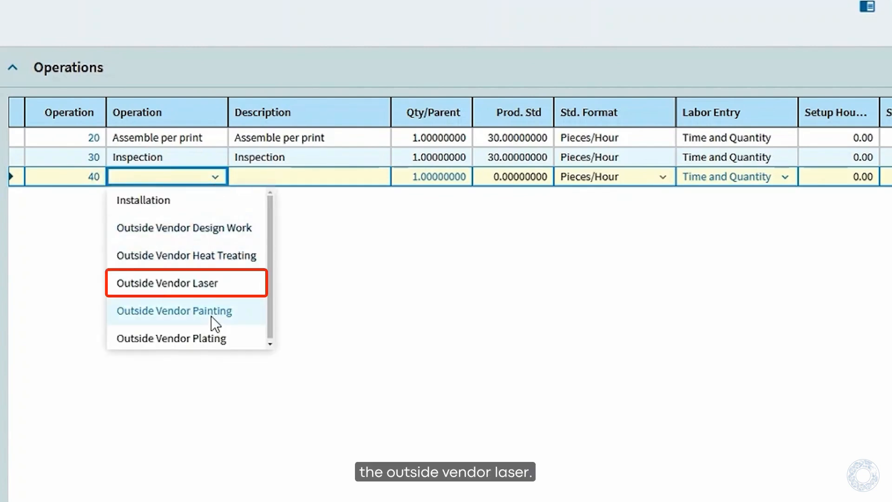
{"action": "left_click", "coordinate": [139, 285]}
{"action": "key", "text": "ctrl+s"}
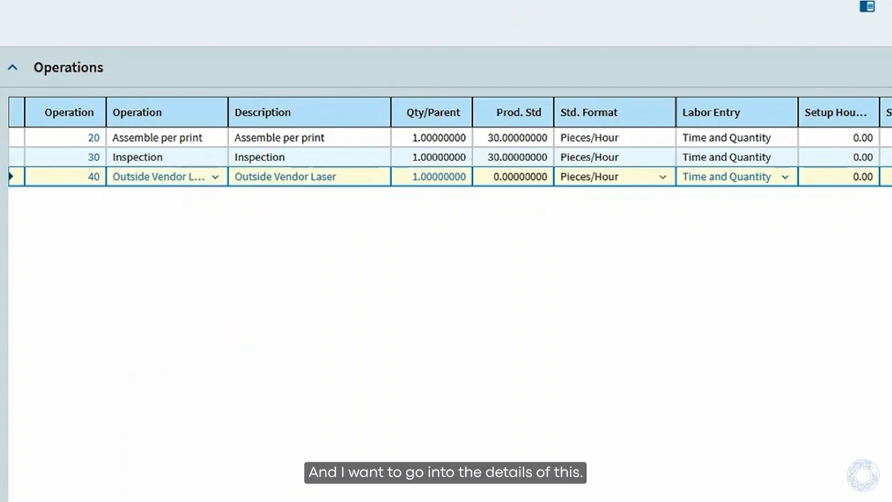
Change the Outside Vendor Laser operation's sequence number to 10 in its details and save
{"action": "left_click", "coordinate": [90, 179]}
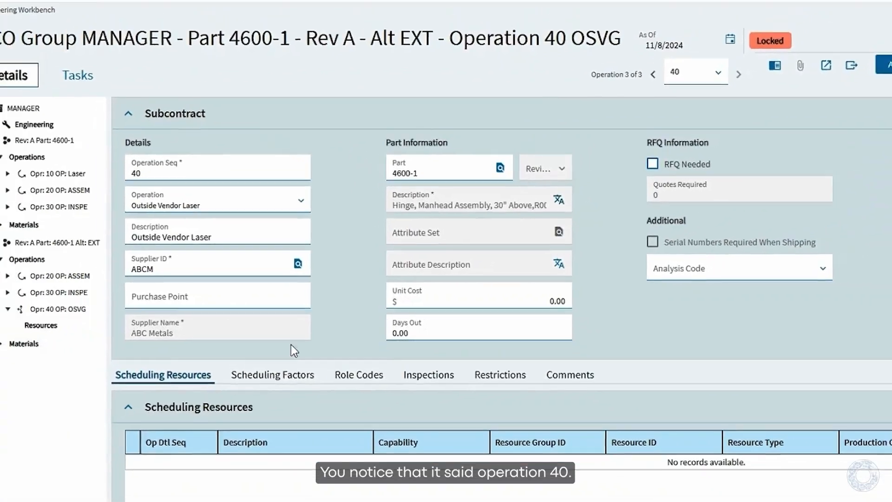
{"action": "double_click", "coordinate": [159, 180]}
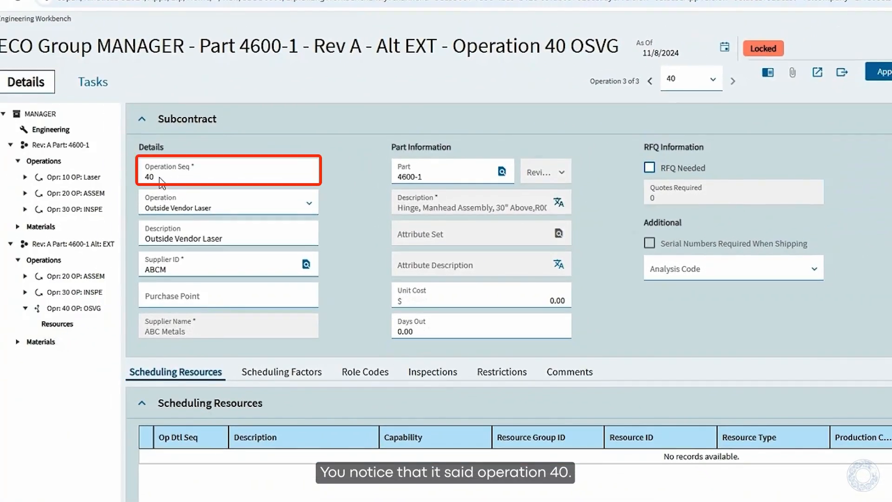
{"action": "type", "text": "10"}
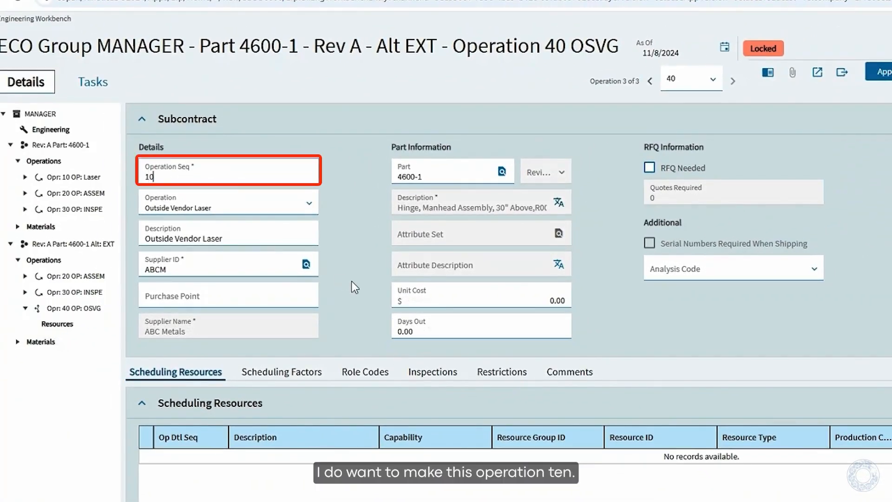
{"action": "key", "text": "Tab"}
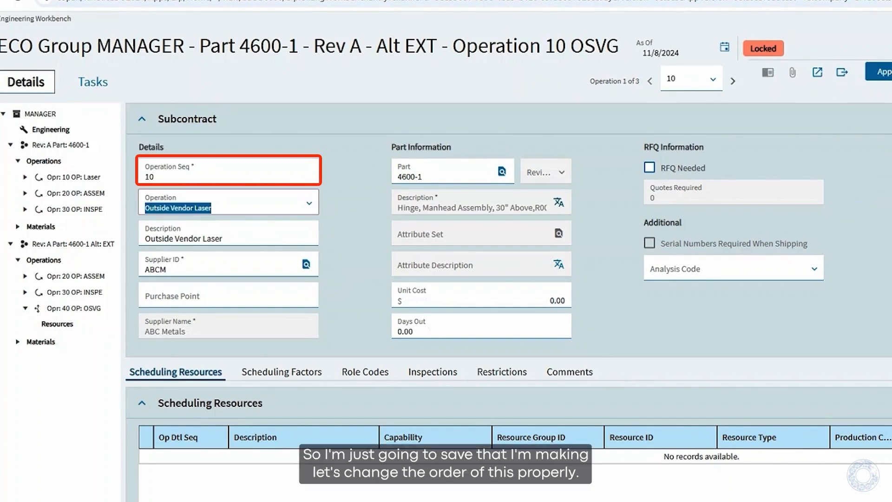
{"action": "key", "text": "ctrl+s"}
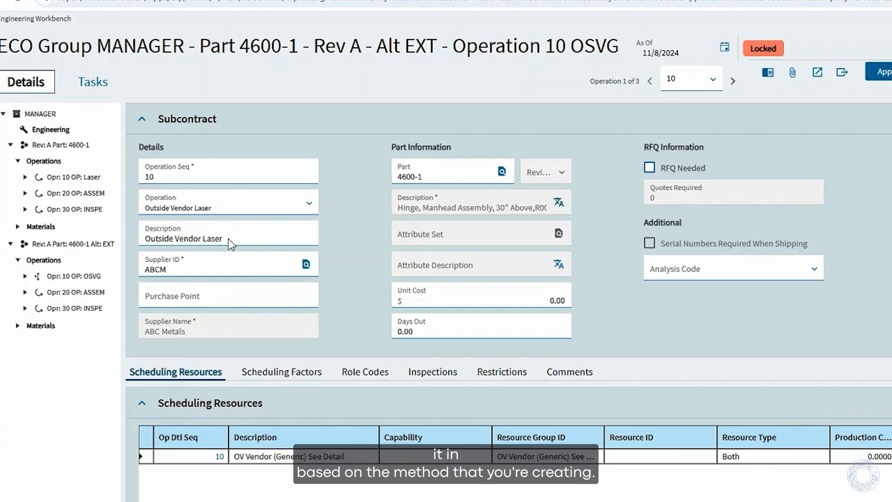
Set the subcontract operation's unit cost to $10 and its days out to 5
{"action": "left_click", "coordinate": [553, 304]}
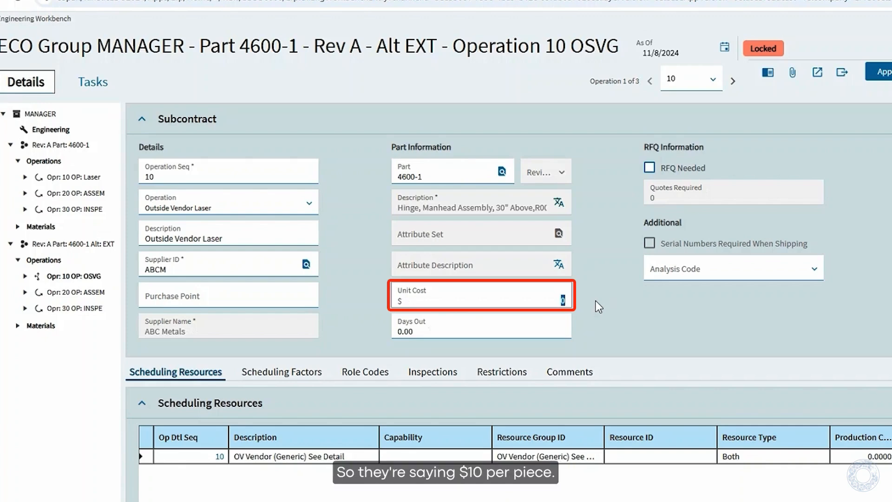
{"action": "type", "text": "10"}
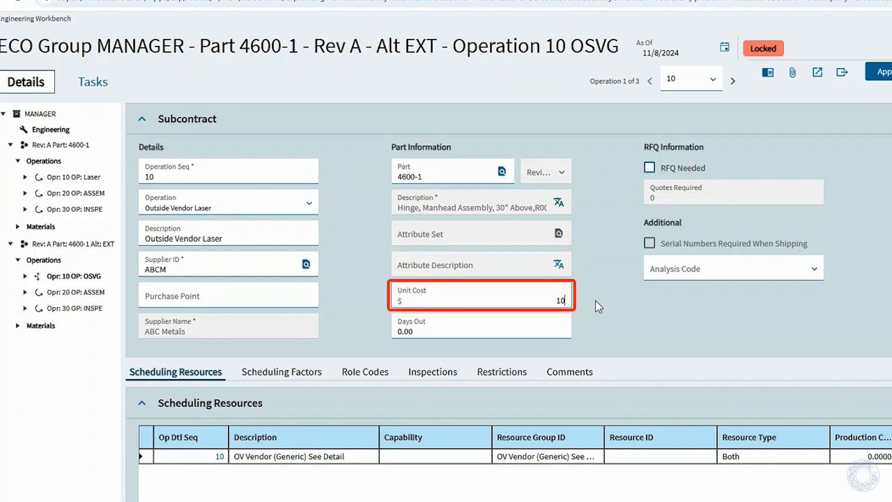
{"action": "key", "text": "Tab"}
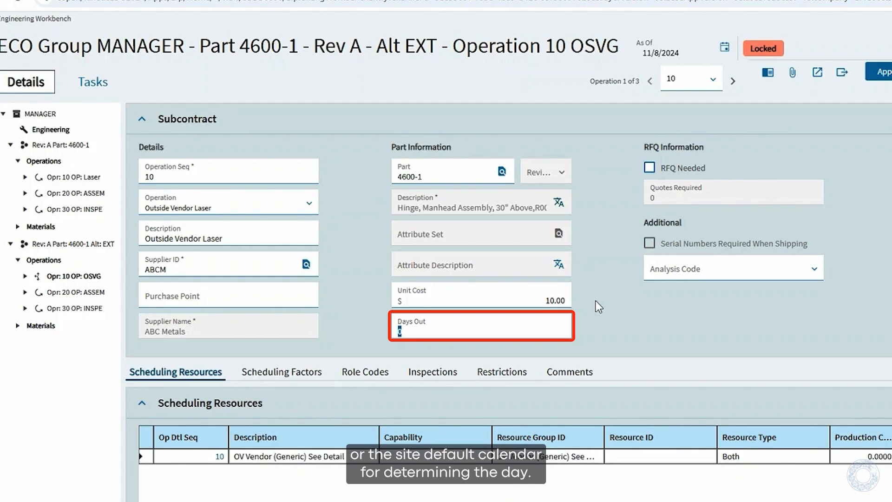
{"action": "type", "text": "5"}
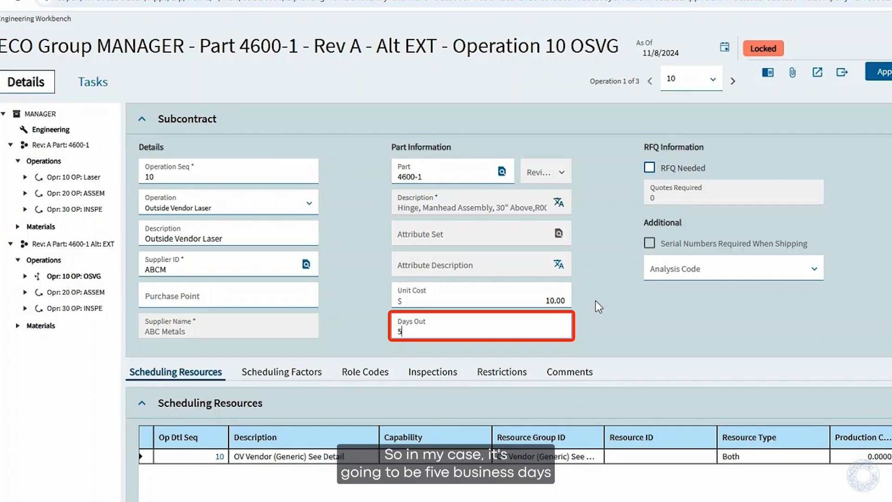
Save the subcontract operation, and approve and check in all revisions of ECO group MANAGER with the default description of change
{"action": "key", "text": "Tab"}
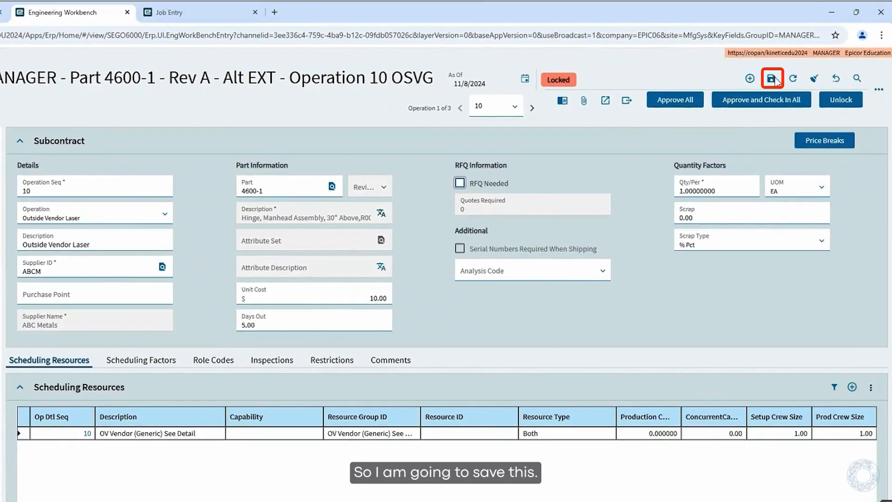
{"action": "left_click", "coordinate": [772, 79]}
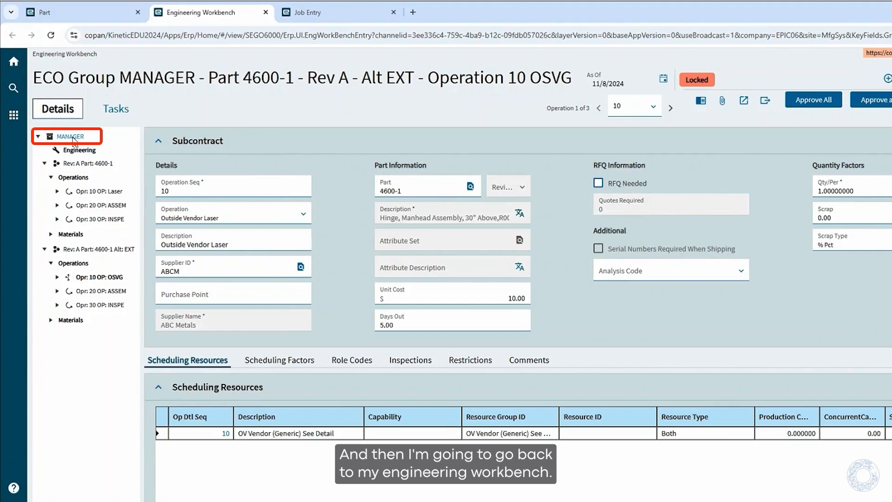
{"action": "left_click", "coordinate": [71, 137]}
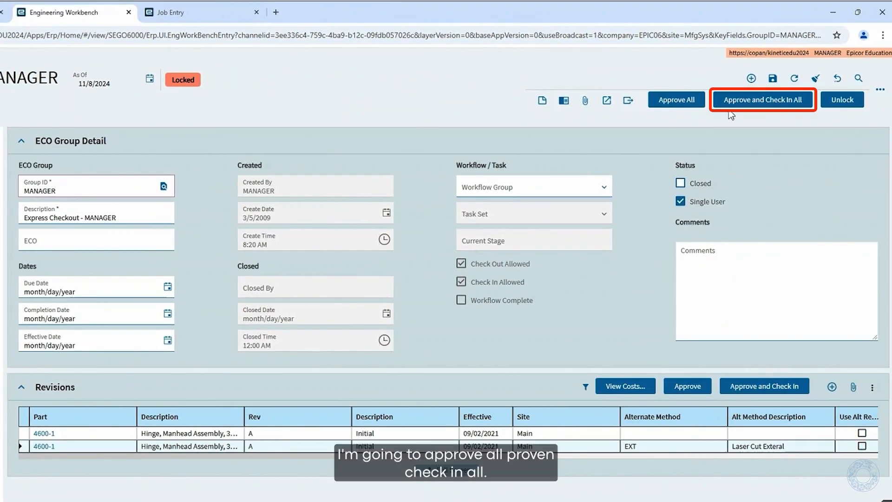
{"action": "left_click", "coordinate": [760, 103]}
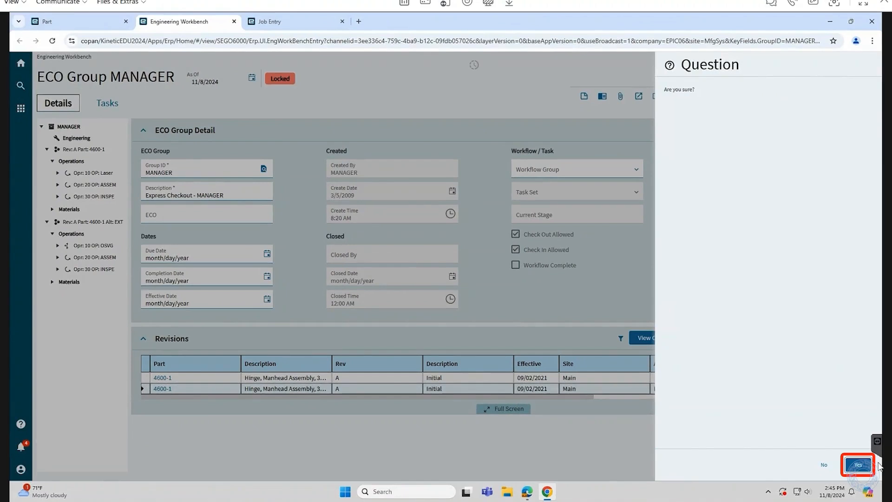
{"action": "left_click", "coordinate": [864, 466]}
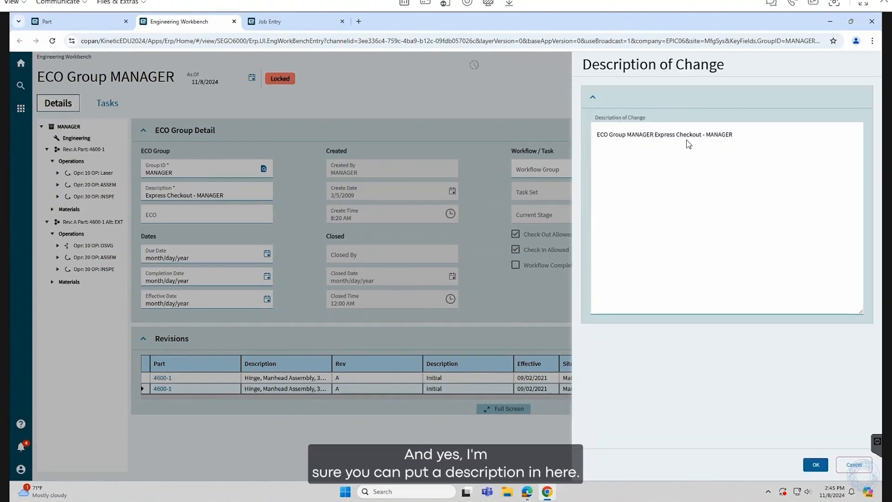
{"action": "left_click", "coordinate": [816, 465]}
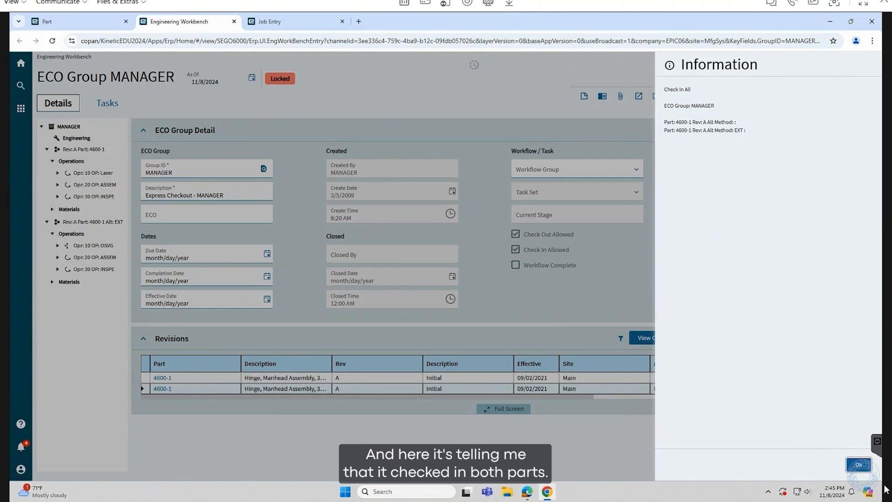
{"action": "left_click", "coordinate": [859, 465]}
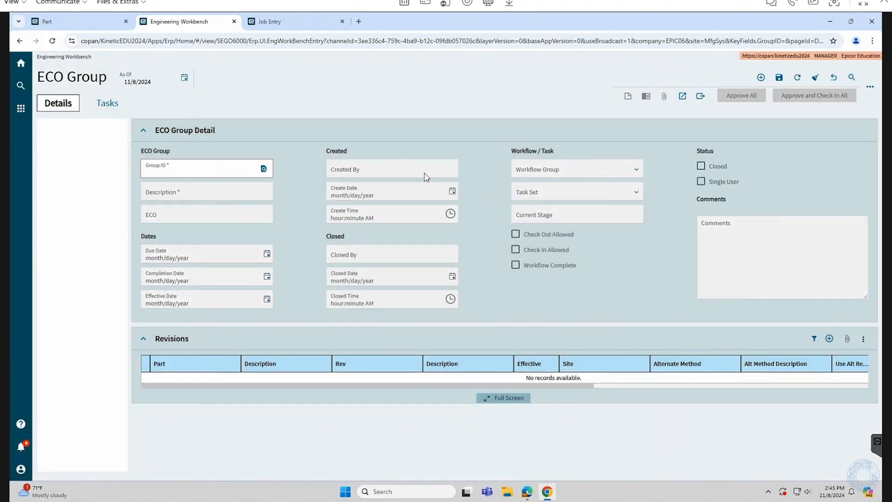
Refresh part 4600-1's record in Part, set EXT as site Main's primary alternate method and save
{"action": "left_click", "coordinate": [234, 21]}
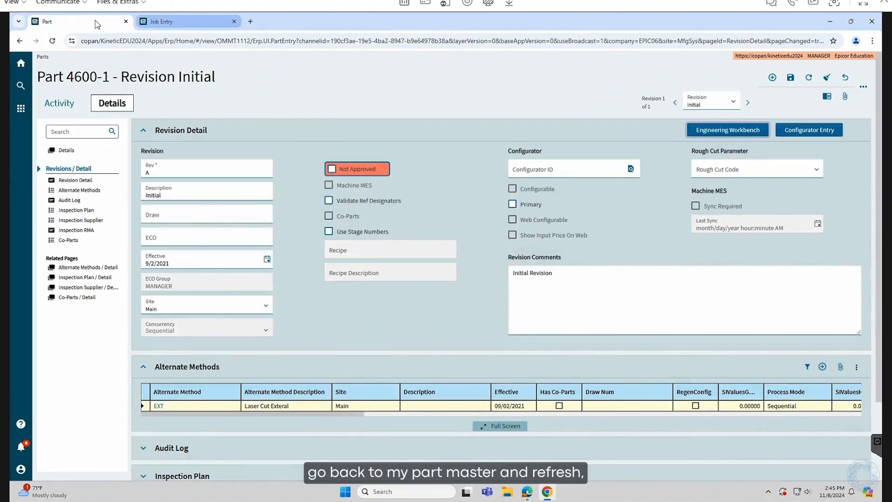
{"action": "left_click", "coordinate": [809, 77]}
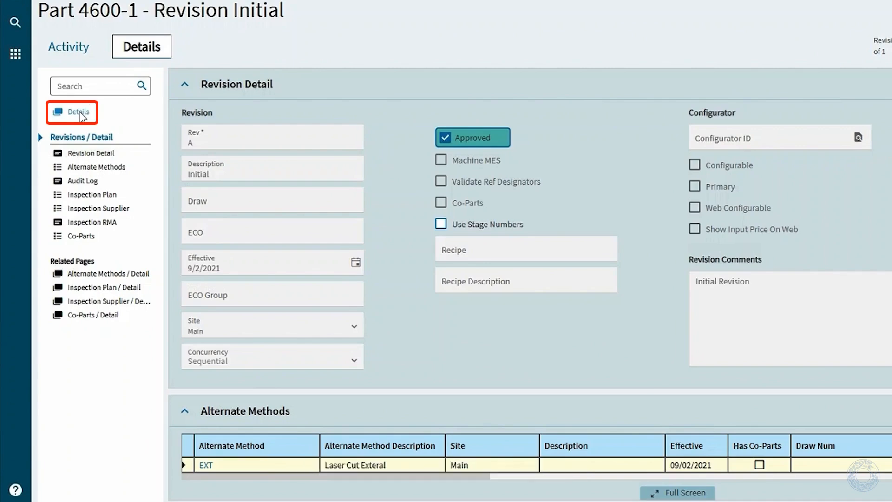
{"action": "left_click", "coordinate": [80, 113]}
{"action": "left_click", "coordinate": [81, 276]}
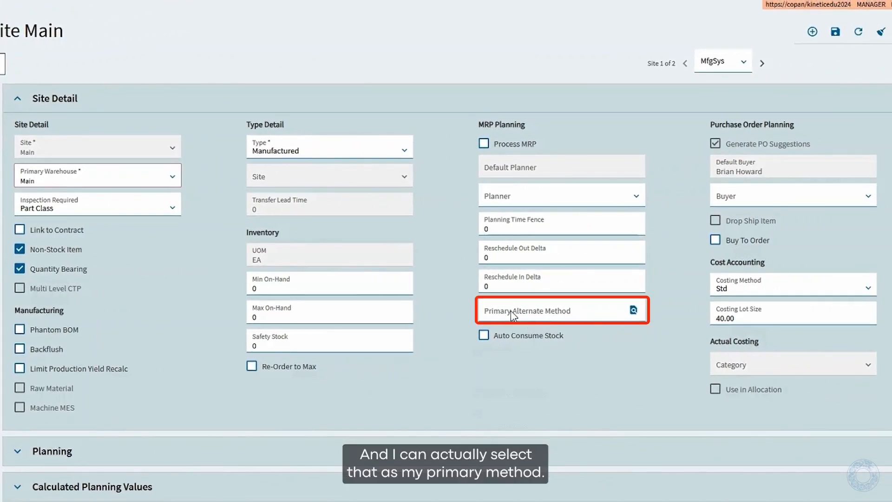
{"action": "left_click", "coordinate": [634, 310]}
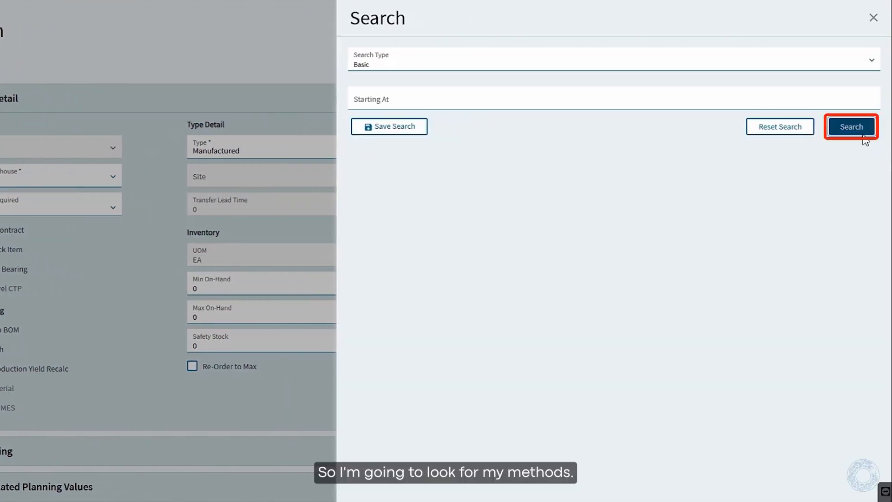
{"action": "left_click", "coordinate": [860, 134]}
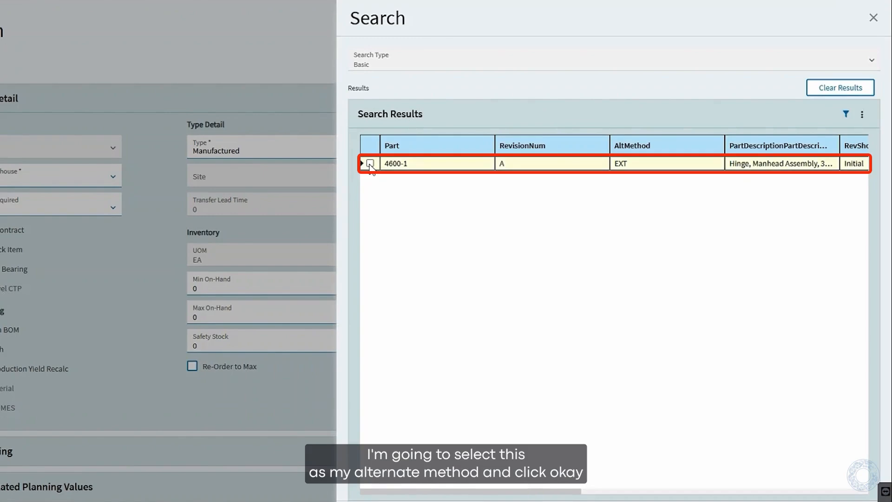
{"action": "left_click", "coordinate": [370, 164]}
{"action": "left_click", "coordinate": [864, 478]}
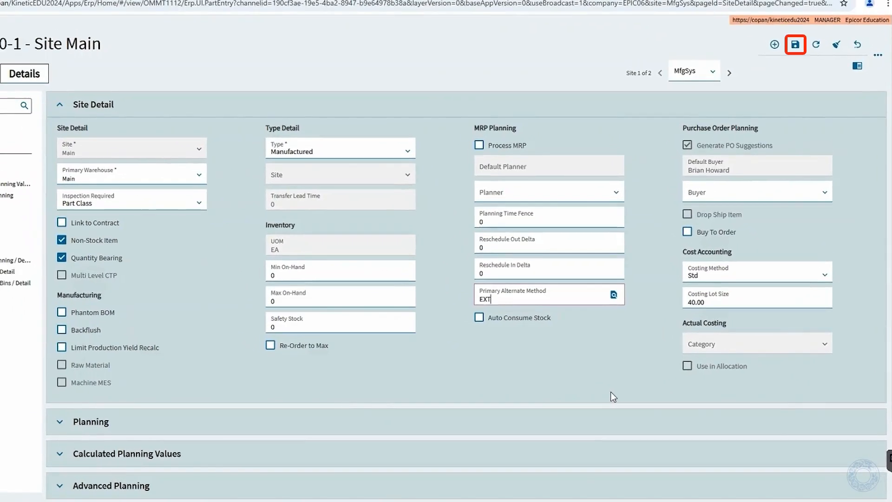
{"action": "left_click", "coordinate": [794, 45]}
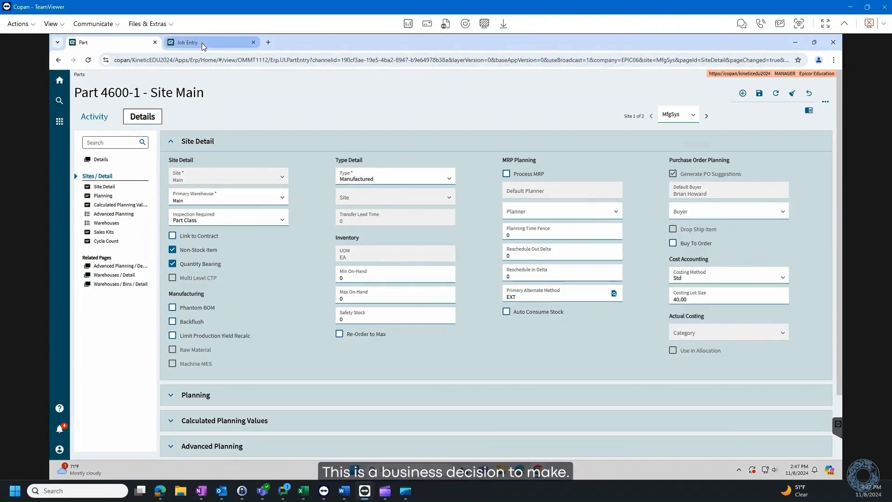
Switch to Job Entry, refresh the list of firm jobs for part 4600-1 and sort it ascending by released status
{"action": "left_click", "coordinate": [202, 46]}
{"action": "left_click", "coordinate": [608, 393]}
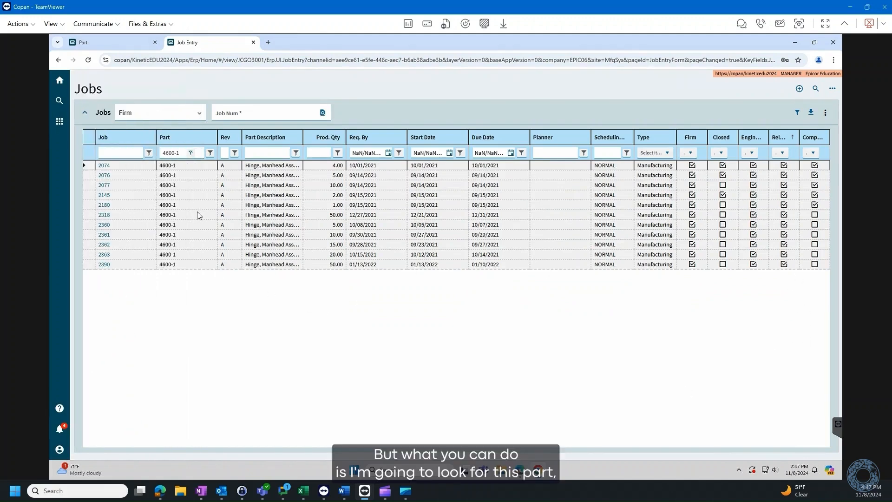
{"action": "left_click", "coordinate": [783, 139]}
{"action": "left_click", "coordinate": [784, 139]}
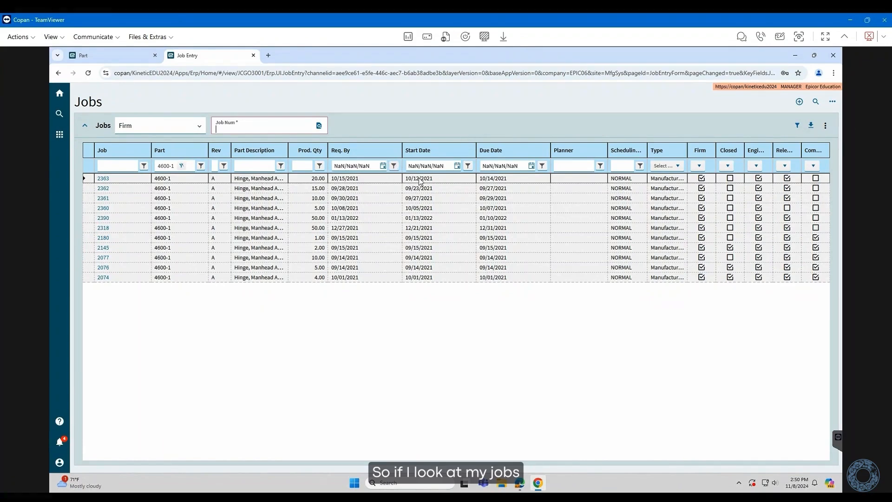
{"action": "left_click", "coordinate": [826, 125]}
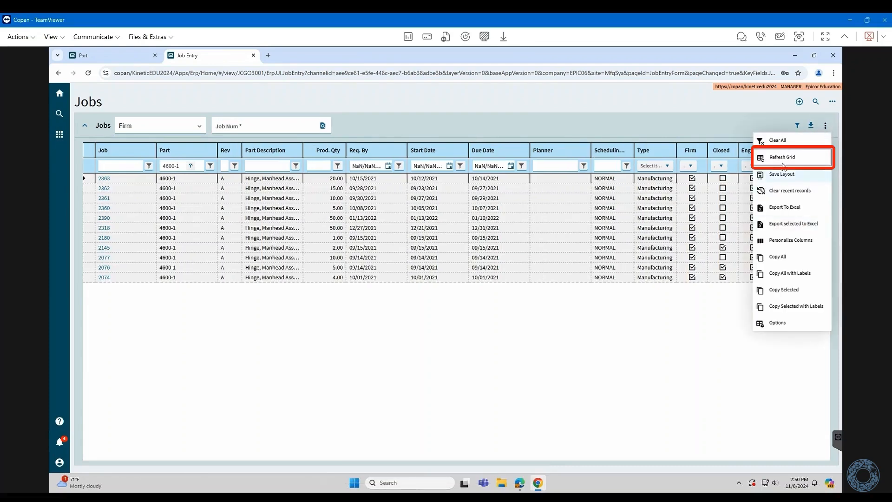
{"action": "left_click", "coordinate": [784, 158]}
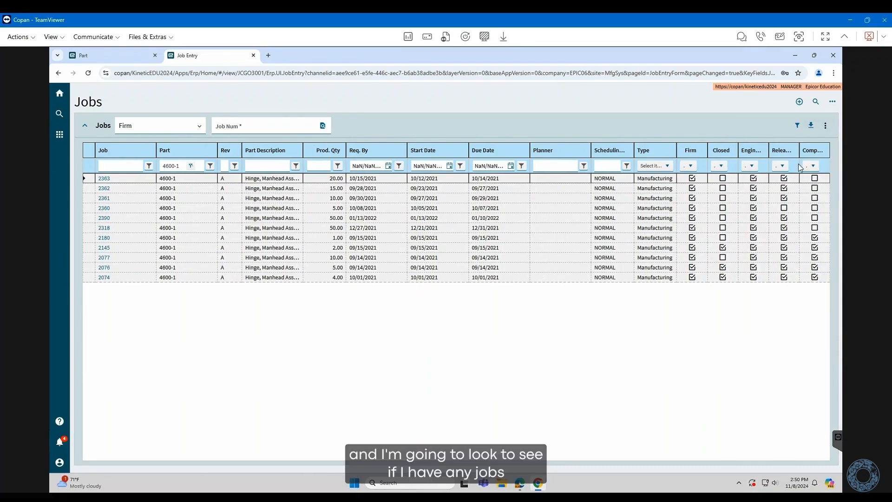
{"action": "left_click", "coordinate": [786, 152]}
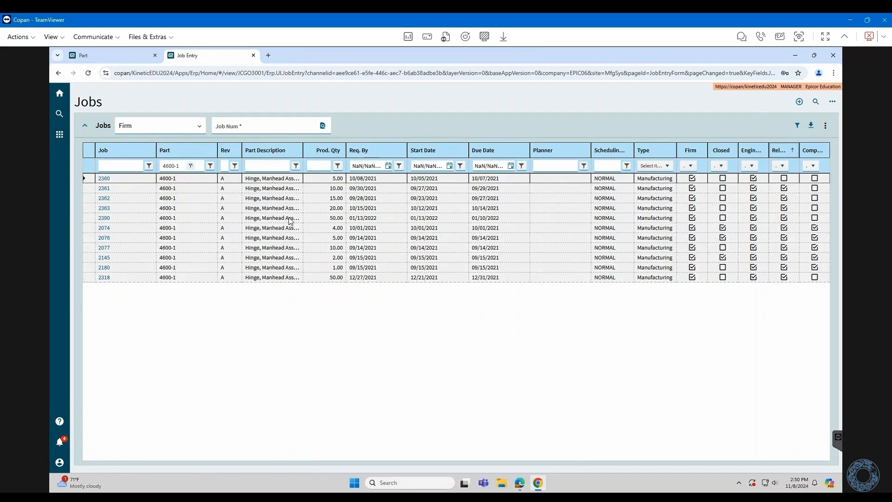
Open job 2360, clear its Engineered status and save the job
{"action": "left_click", "coordinate": [104, 179]}
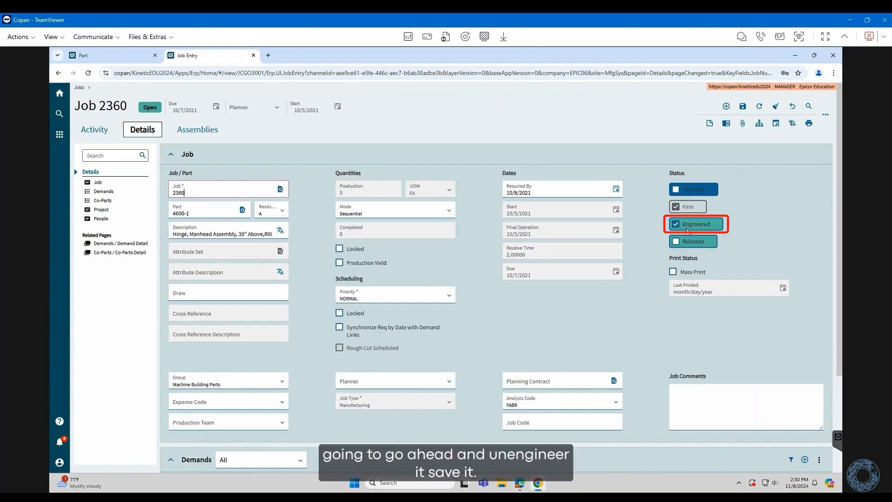
{"action": "left_click", "coordinate": [677, 224]}
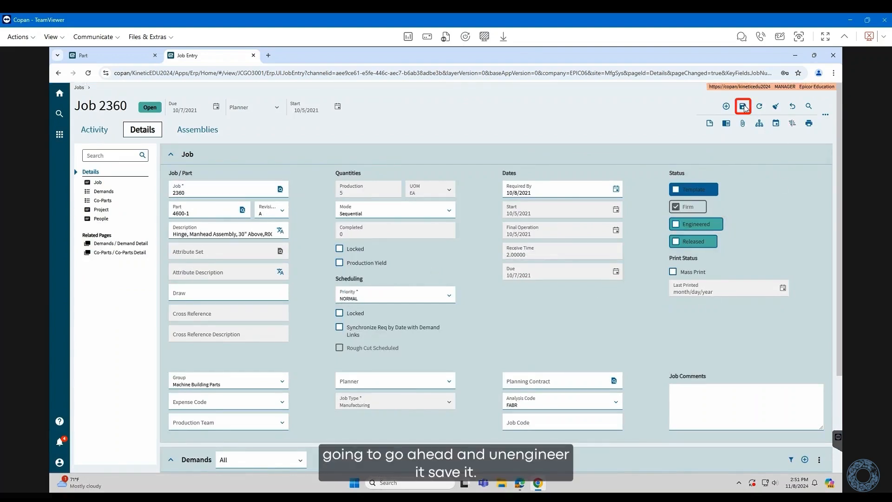
{"action": "left_click", "coordinate": [744, 107]}
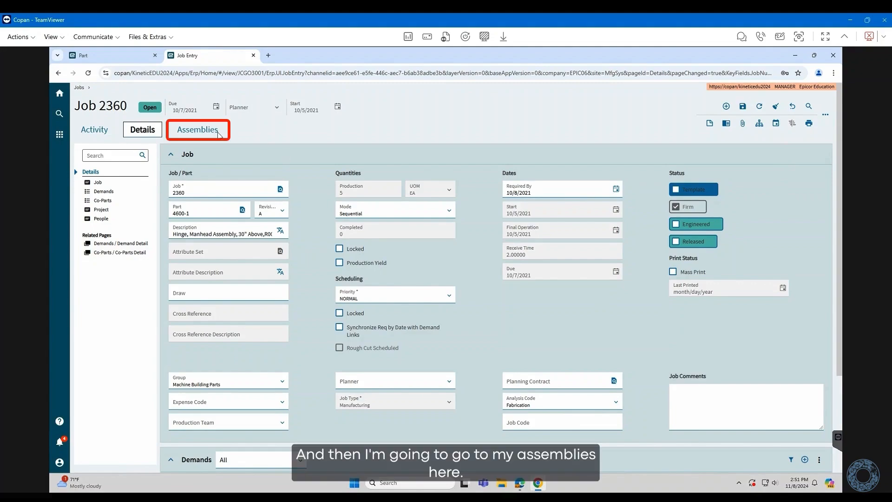
Examine the operations and materials under assembly 0 4600-1 of job 2360
{"action": "left_click", "coordinate": [202, 132]}
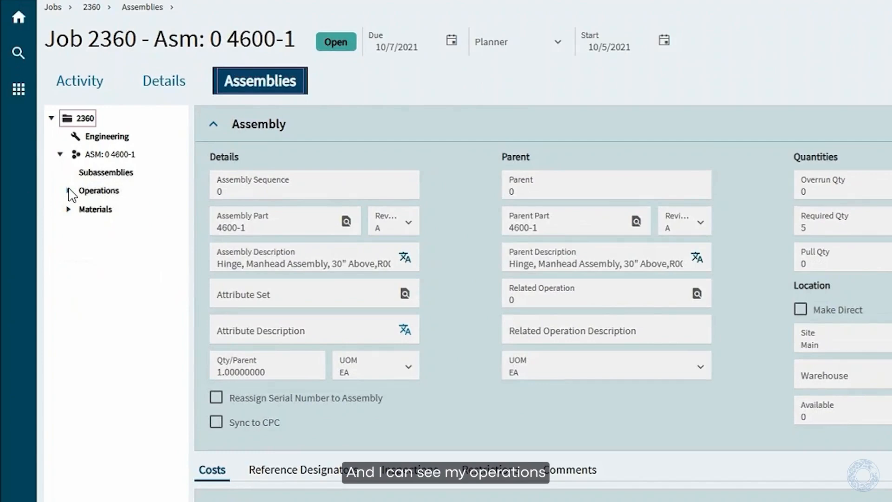
{"action": "left_click", "coordinate": [69, 190]}
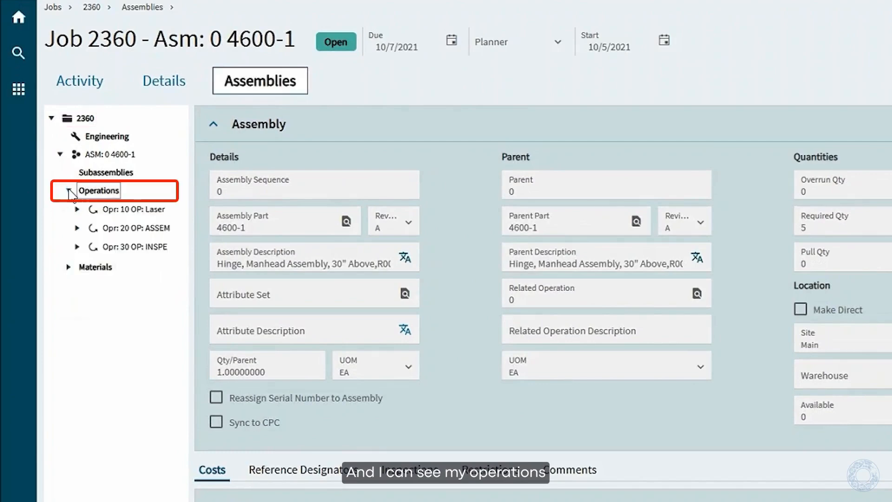
{"action": "left_click", "coordinate": [69, 267]}
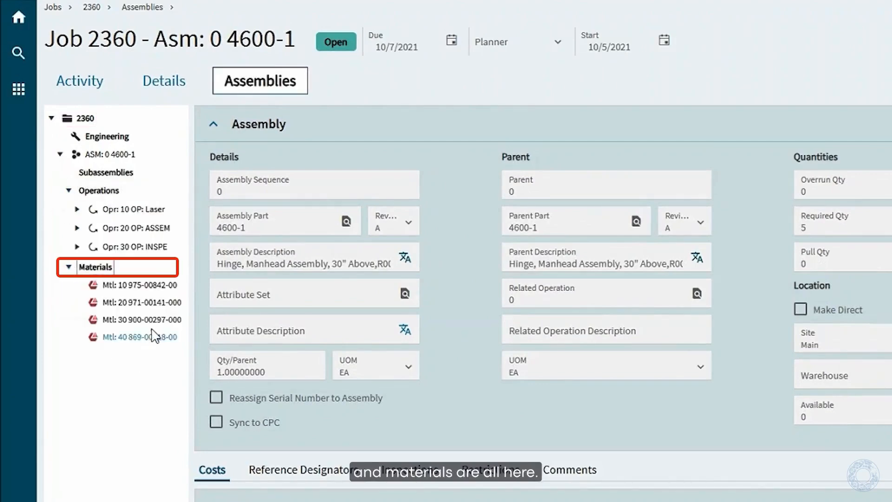
{"action": "left_click", "coordinate": [68, 190]}
{"action": "left_click", "coordinate": [68, 209]}
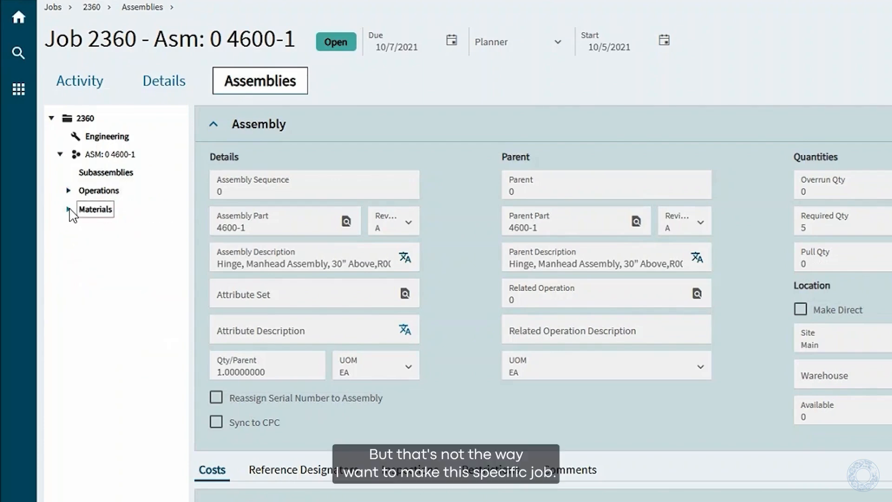
Delete all subassemblies, operations, materials and attachments from the job's assembly 0 4600-1
{"action": "left_click", "coordinate": [125, 155]}
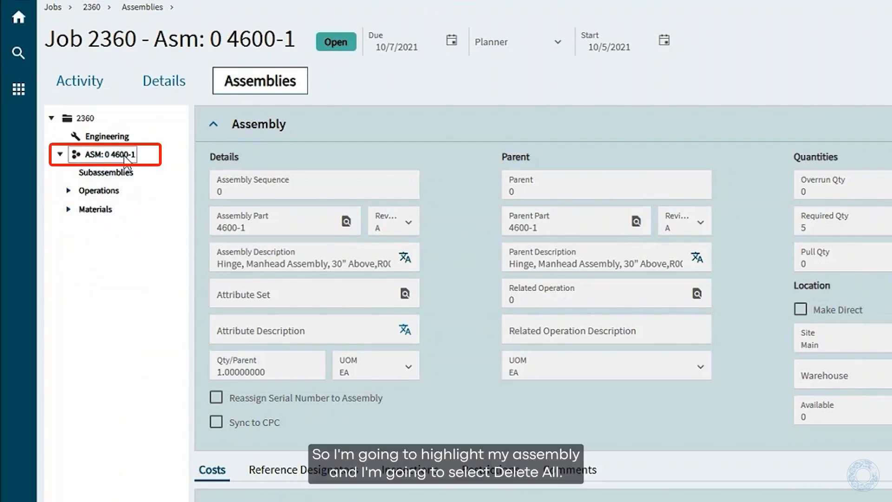
{"action": "right_click", "coordinate": [125, 156]}
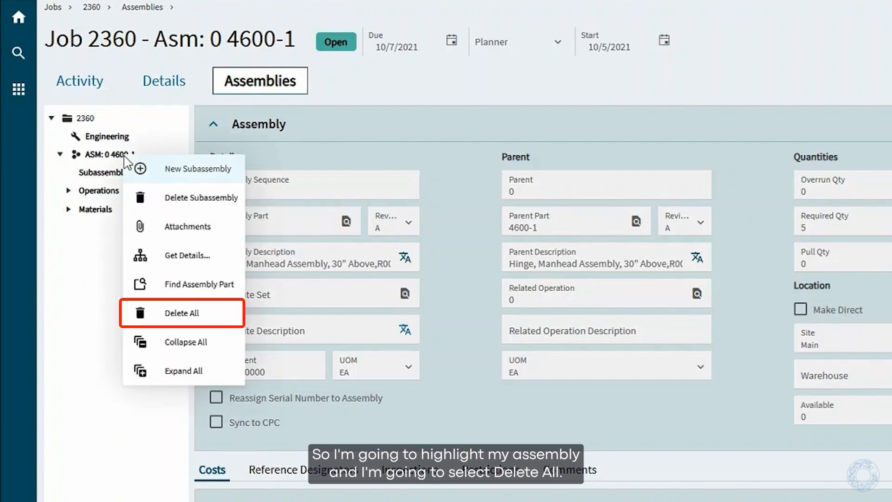
{"action": "left_click", "coordinate": [192, 316]}
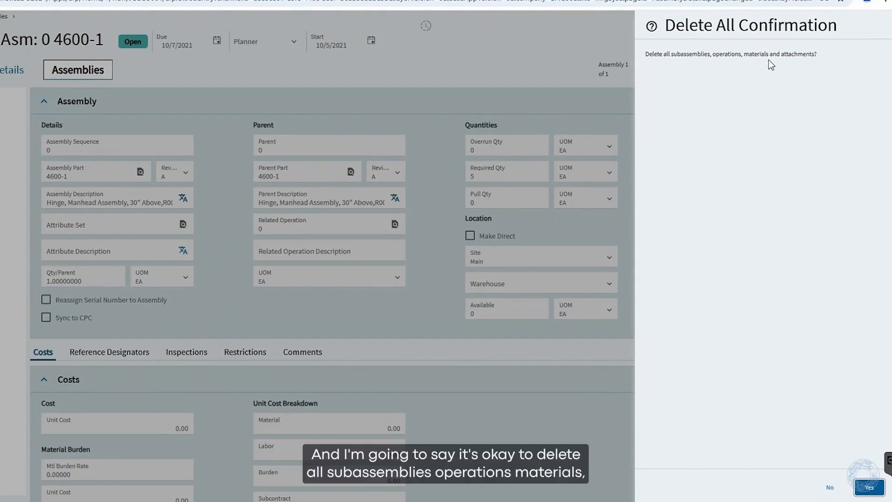
{"action": "left_click", "coordinate": [869, 487]}
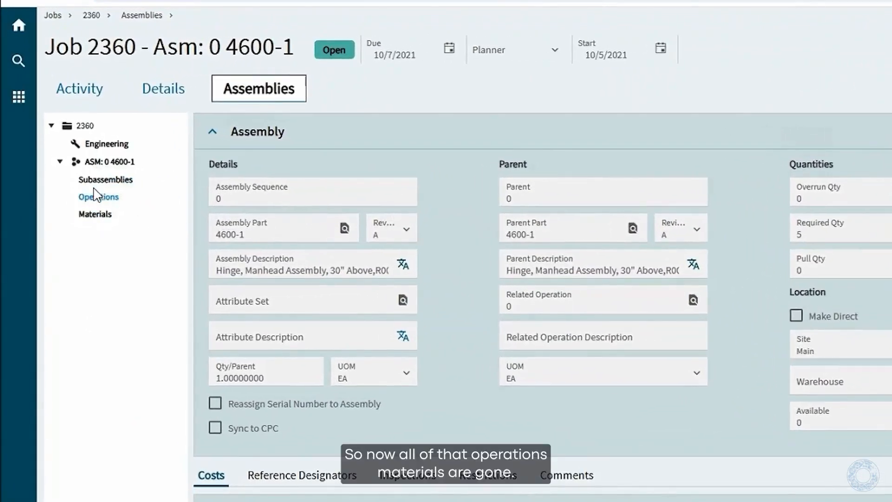
Get details for assembly 0 4600-1 from the revision A method with alternate EXT and show the assembly's operations
{"action": "right_click", "coordinate": [115, 163]}
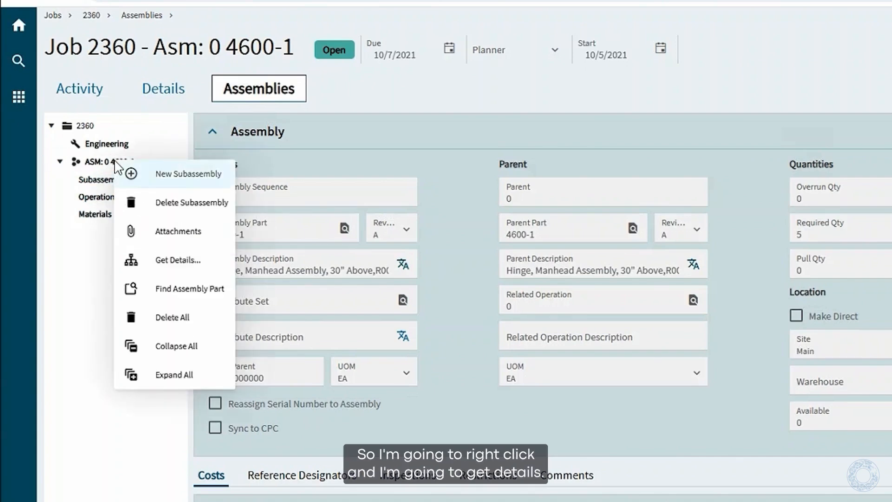
{"action": "left_click", "coordinate": [175, 260]}
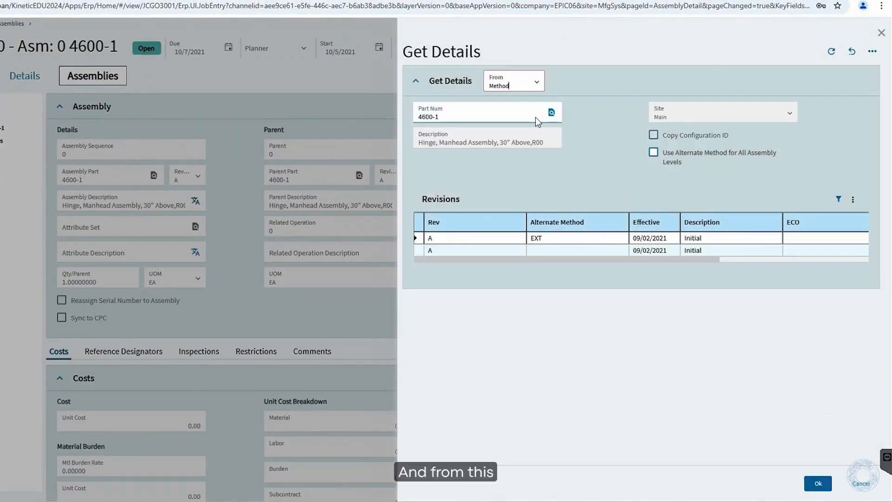
{"action": "left_click", "coordinate": [419, 239]}
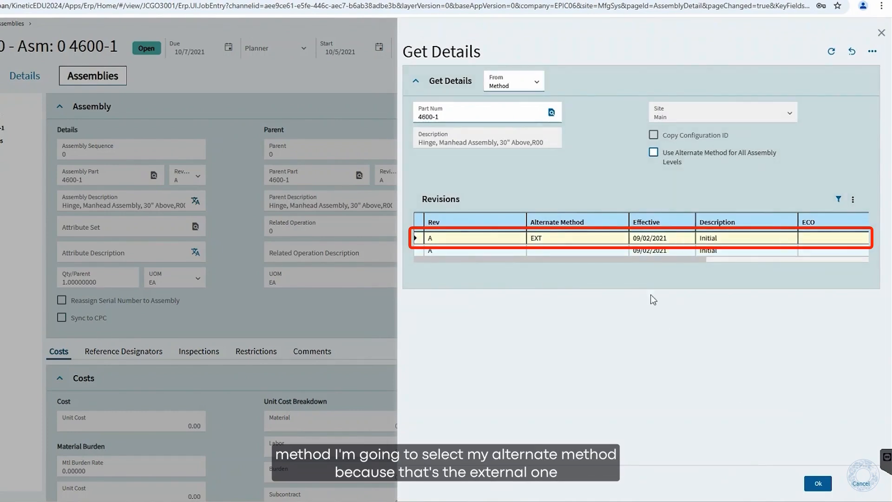
{"action": "left_click", "coordinate": [819, 483]}
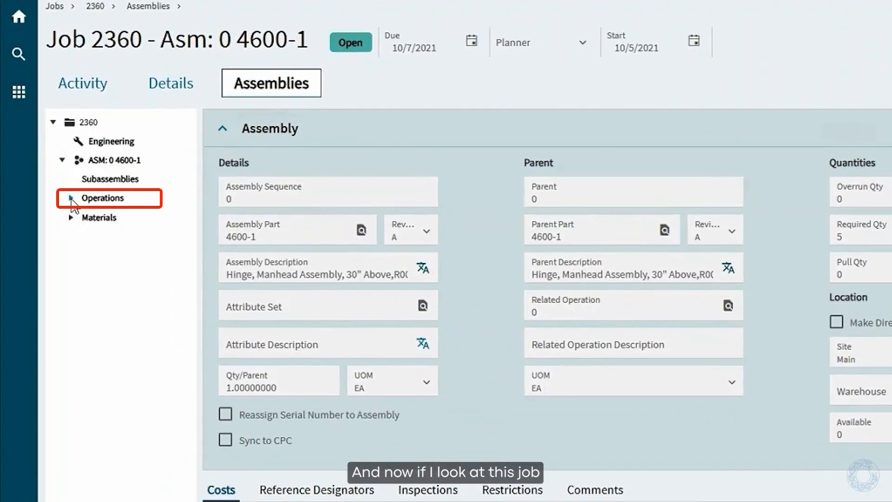
{"action": "left_click", "coordinate": [71, 198]}
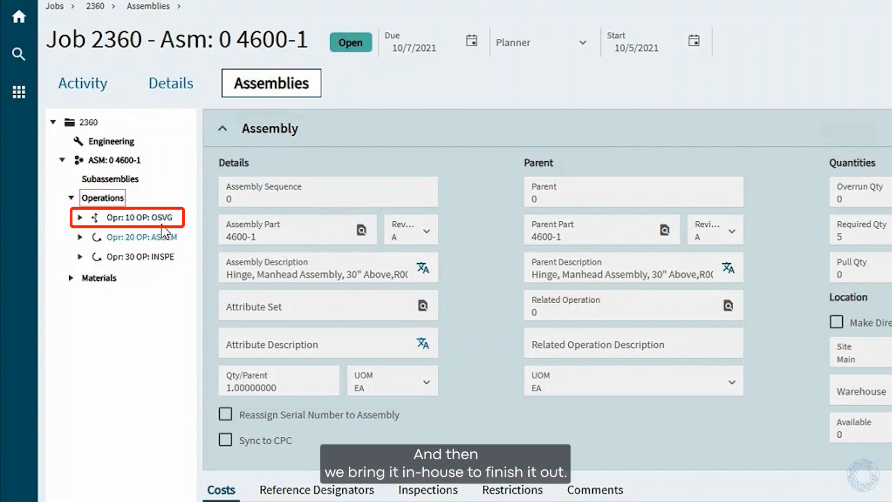
Mark job 2360 as Engineered and Released in its details and check part 4600-1's primary alternate method in its site details
{"action": "left_click", "coordinate": [174, 81]}
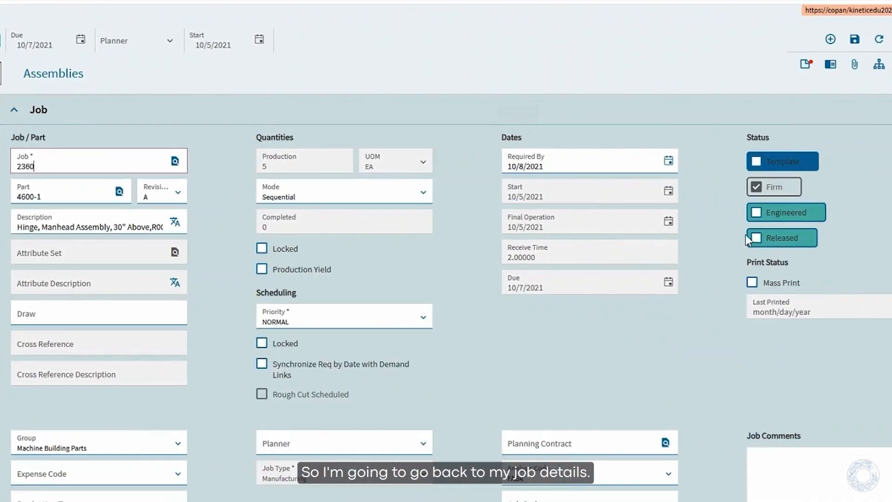
{"action": "left_click", "coordinate": [755, 238]}
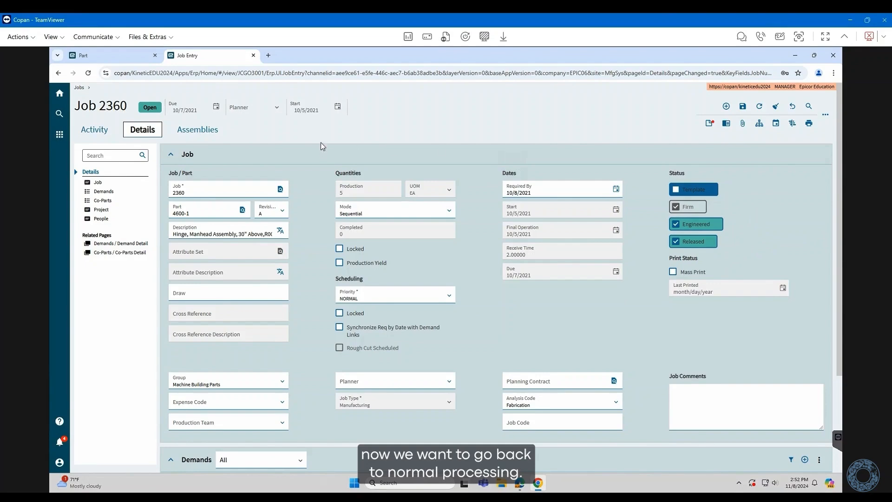
{"action": "left_click", "coordinate": [98, 58]}
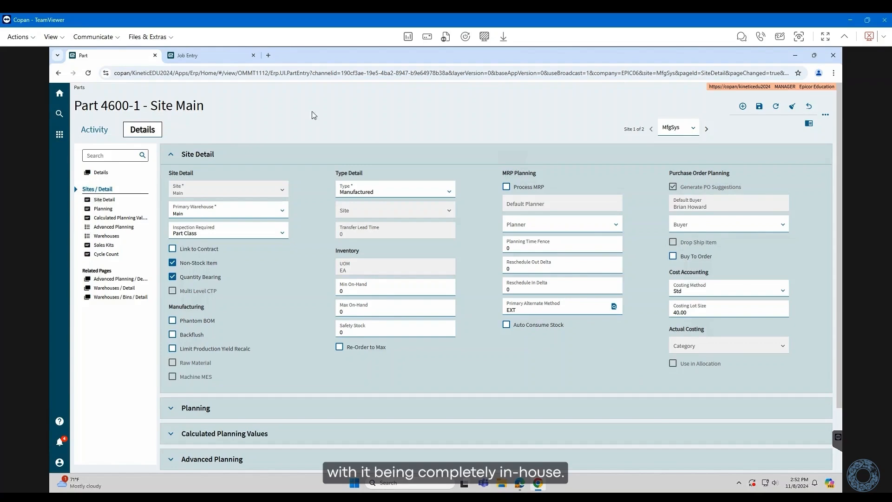
Start a new quick job with the next available job number for part 4600-1 and a quantity of 50
{"action": "left_click", "coordinate": [209, 56]}
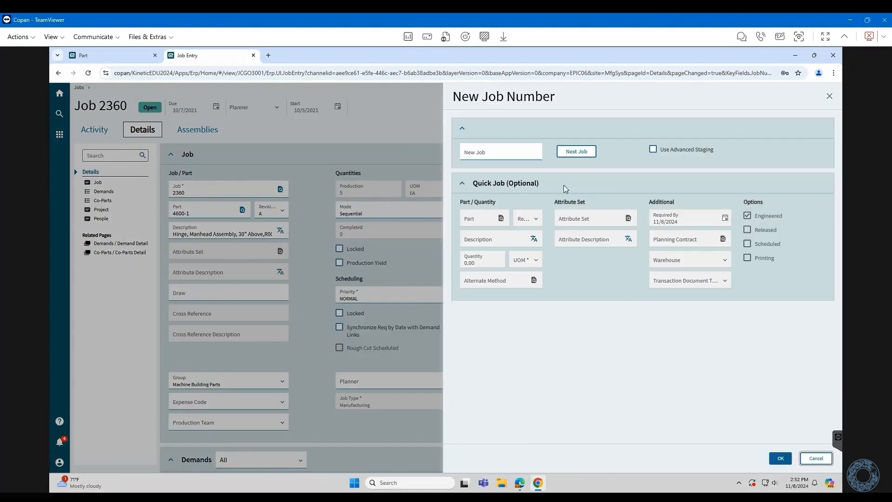
{"action": "left_click", "coordinate": [584, 154]}
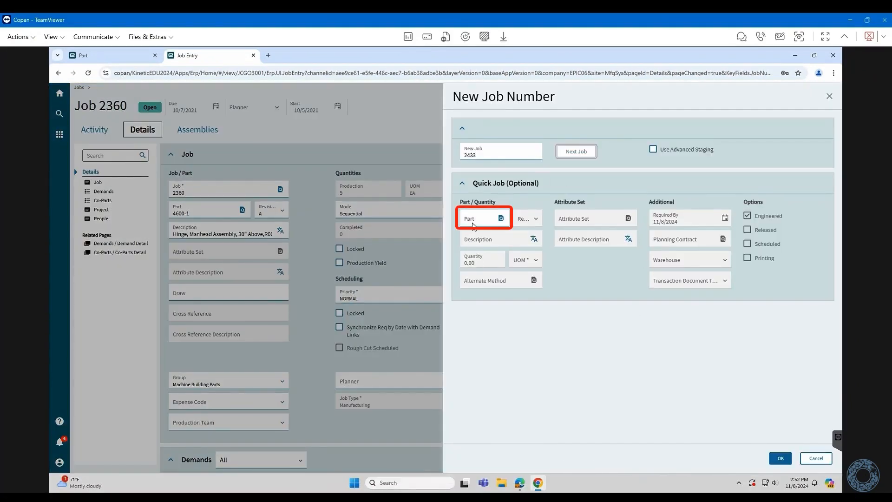
{"action": "left_click", "coordinate": [493, 215]}
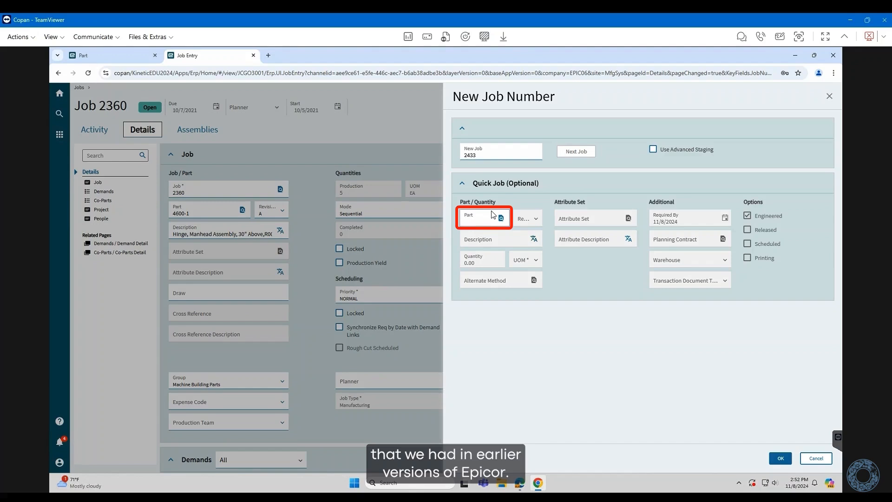
{"action": "type", "text": "4600-1"}
{"action": "key", "text": "Tab"}
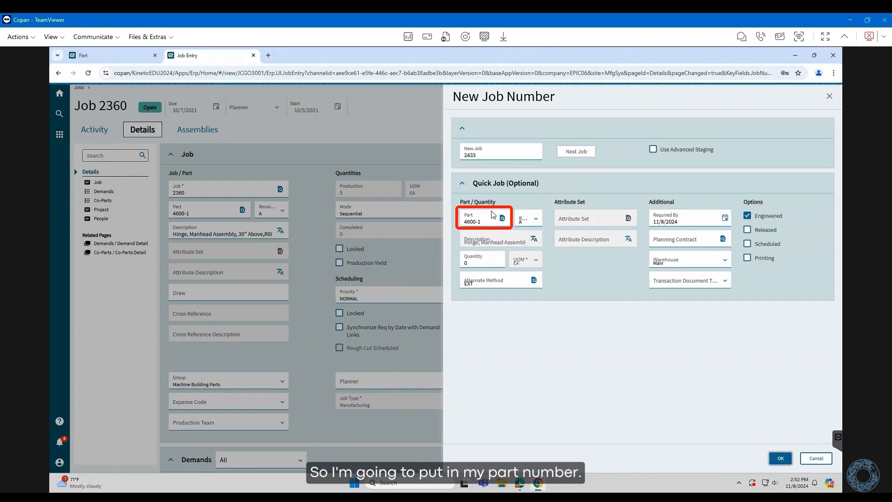
{"action": "left_click", "coordinate": [464, 263]}
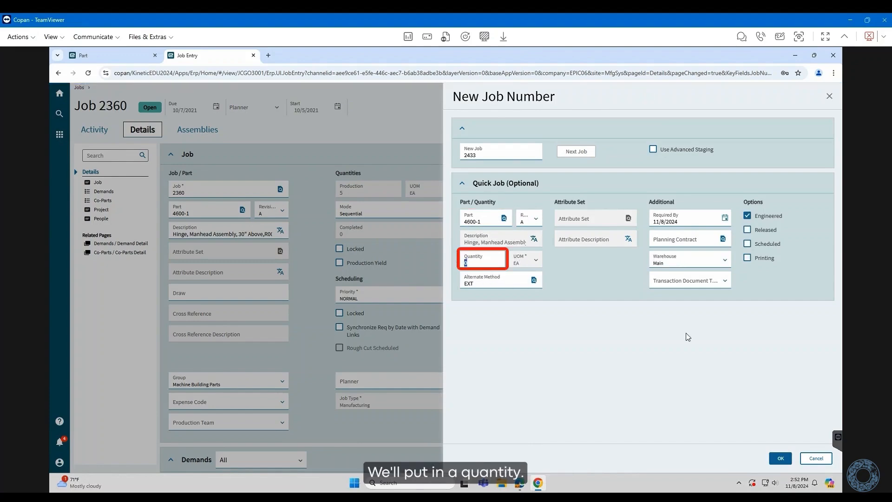
{"action": "type", "text": "50"}
{"action": "key", "text": "Tab"}
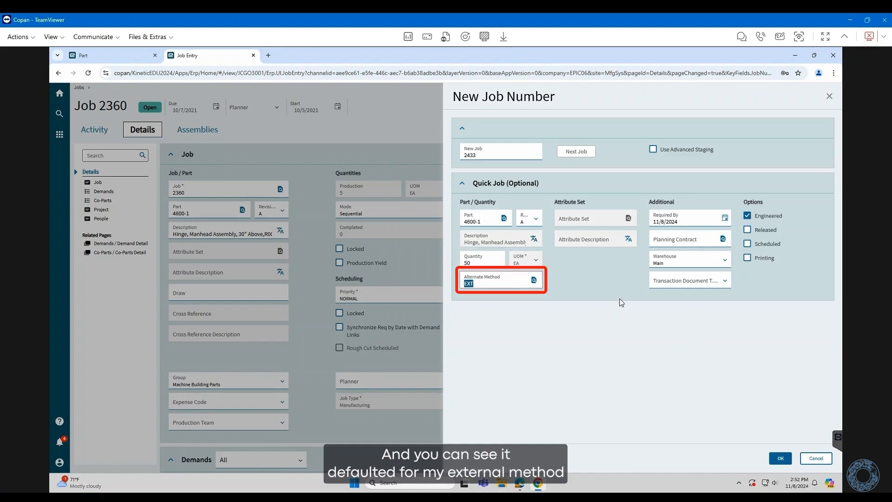
Look up the alternate methods available for part 4600-1 and leave the lookup without choosing another one
{"action": "left_click", "coordinate": [534, 281]}
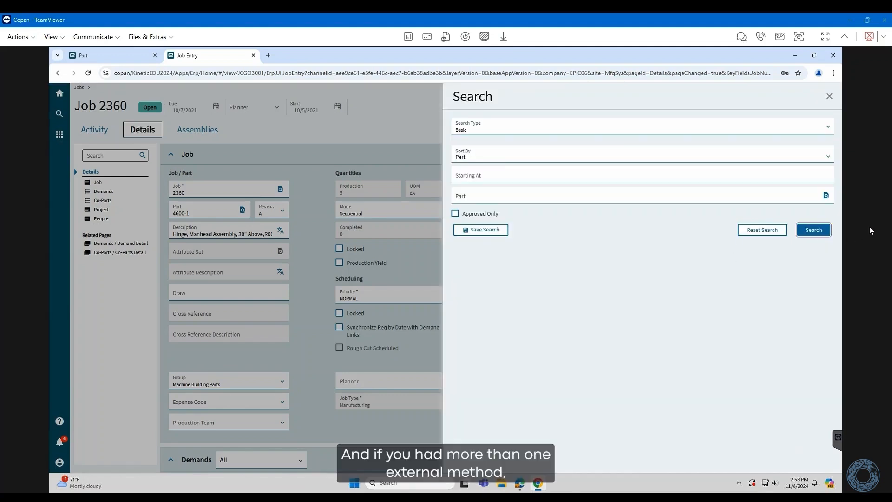
{"action": "left_click", "coordinate": [814, 229]}
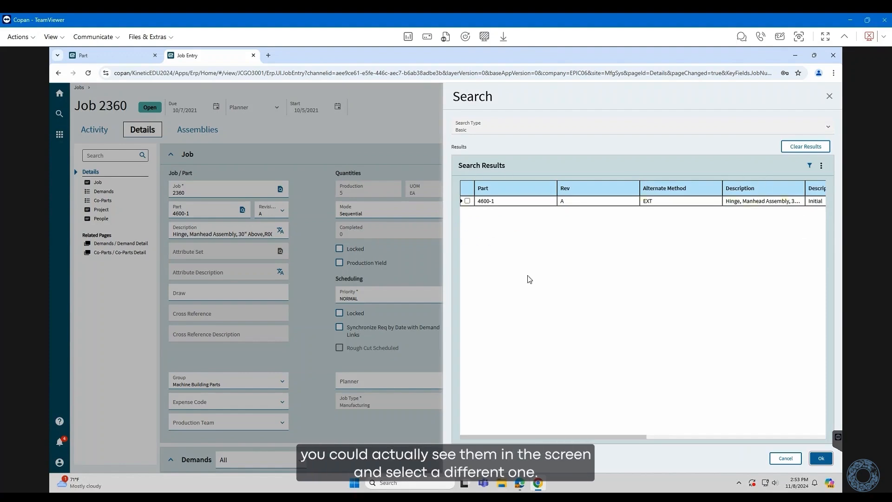
{"action": "left_click", "coordinate": [785, 458]}
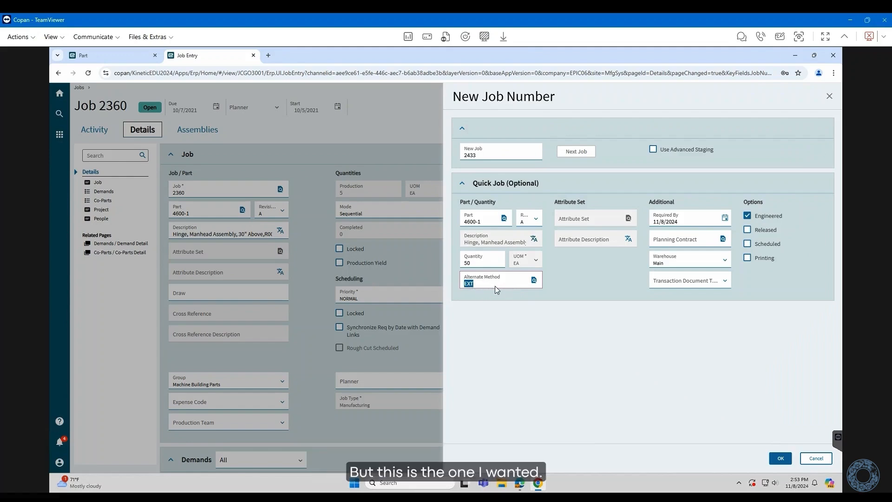
Set the new job's options to Released and Scheduled and create the job
{"action": "left_click", "coordinate": [748, 230]}
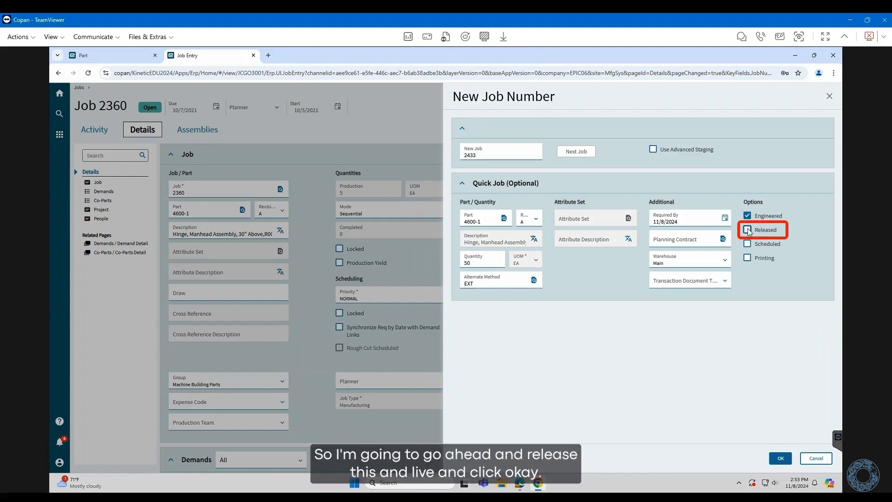
{"action": "left_click", "coordinate": [747, 244]}
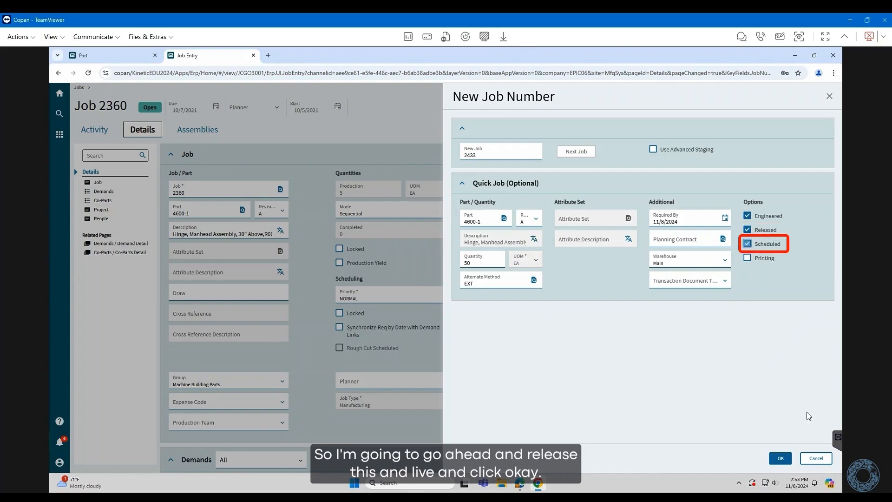
{"action": "left_click", "coordinate": [781, 458]}
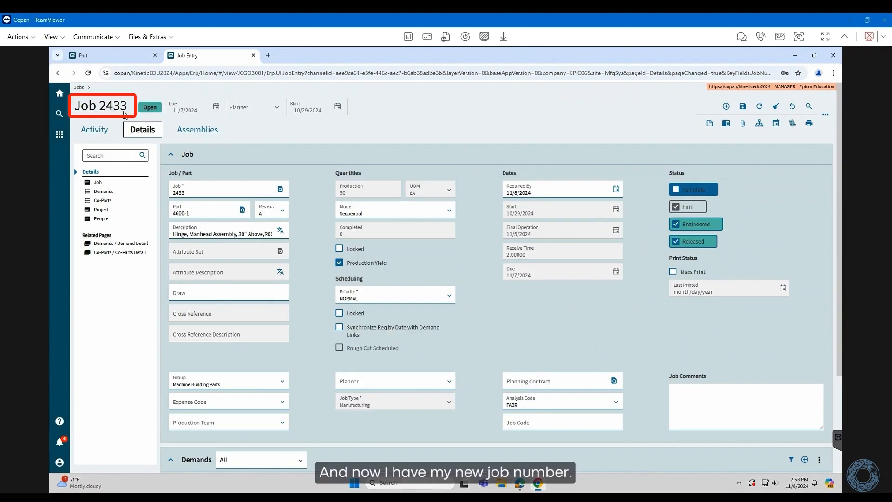
Show the materials and operations under assembly 0 4600-1 of job 2433
{"action": "left_click", "coordinate": [197, 129]}
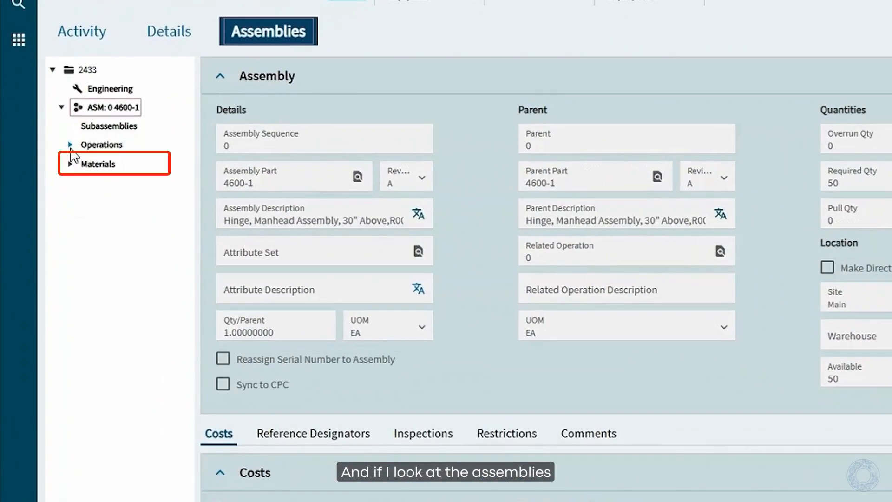
{"action": "left_click", "coordinate": [70, 164]}
{"action": "left_click", "coordinate": [71, 145]}
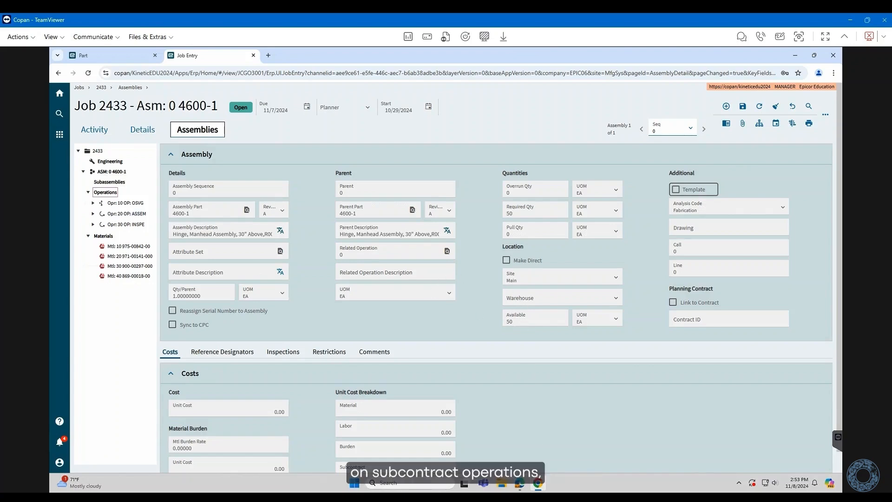
Switch to the browser window with the Mayan Technologies YouTube channel
{"action": "left_click", "coordinate": [521, 486]}
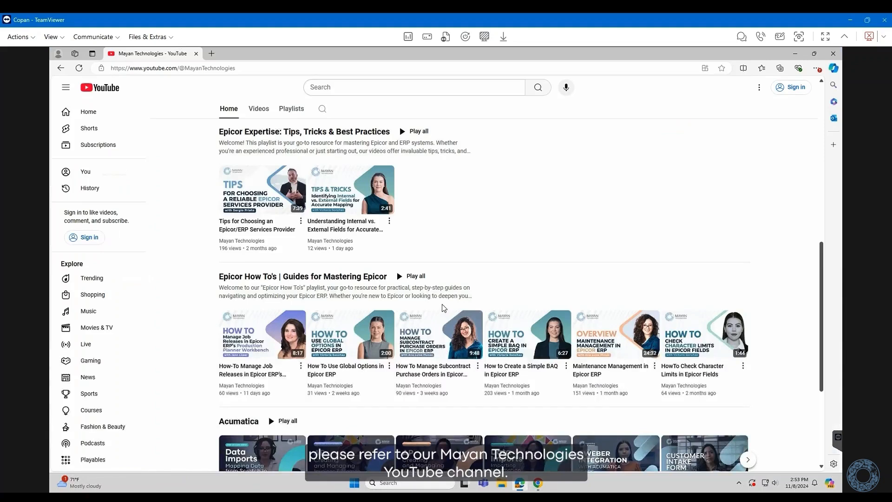